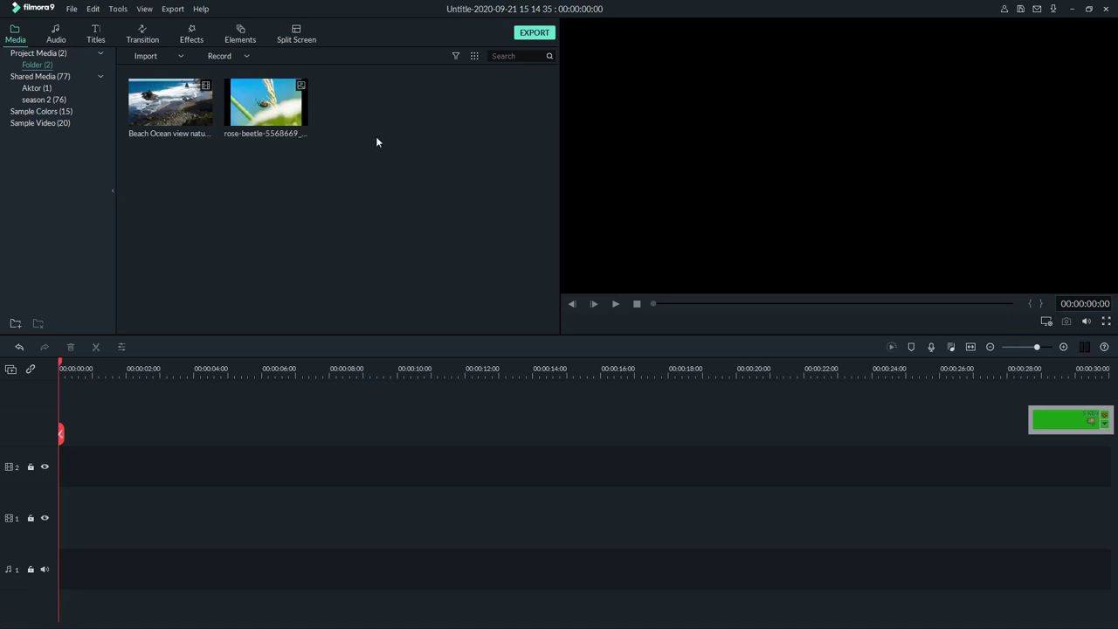
- Place the rose-beetle image at the start of video track 1 and open its motion presets
drag(267, 109, 61, 512)
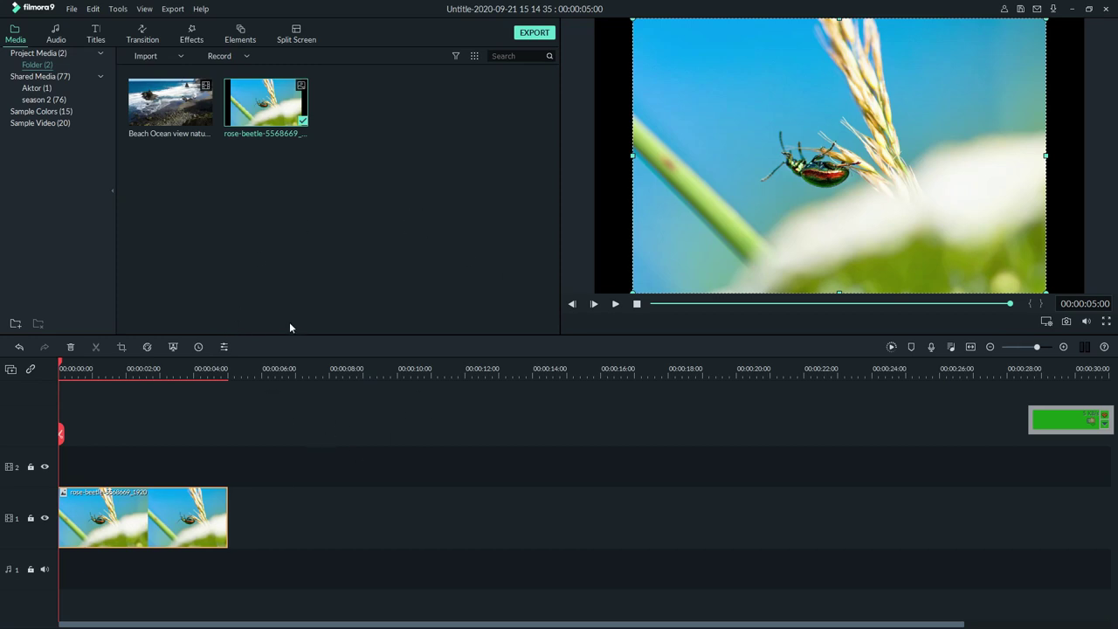
double_click(186, 513)
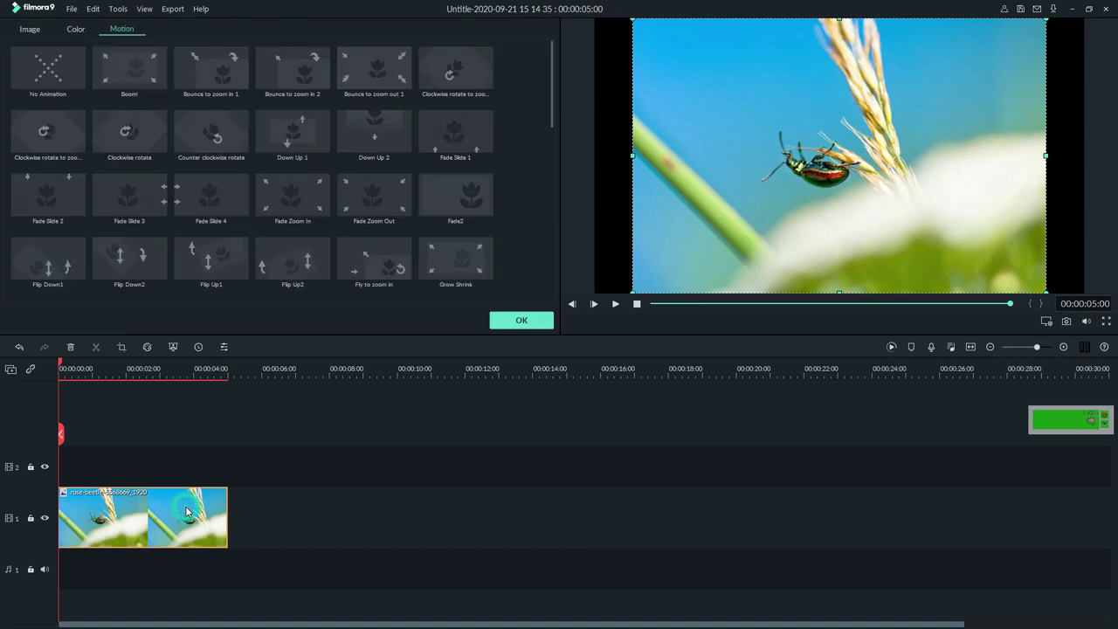
click(31, 29)
click(74, 32)
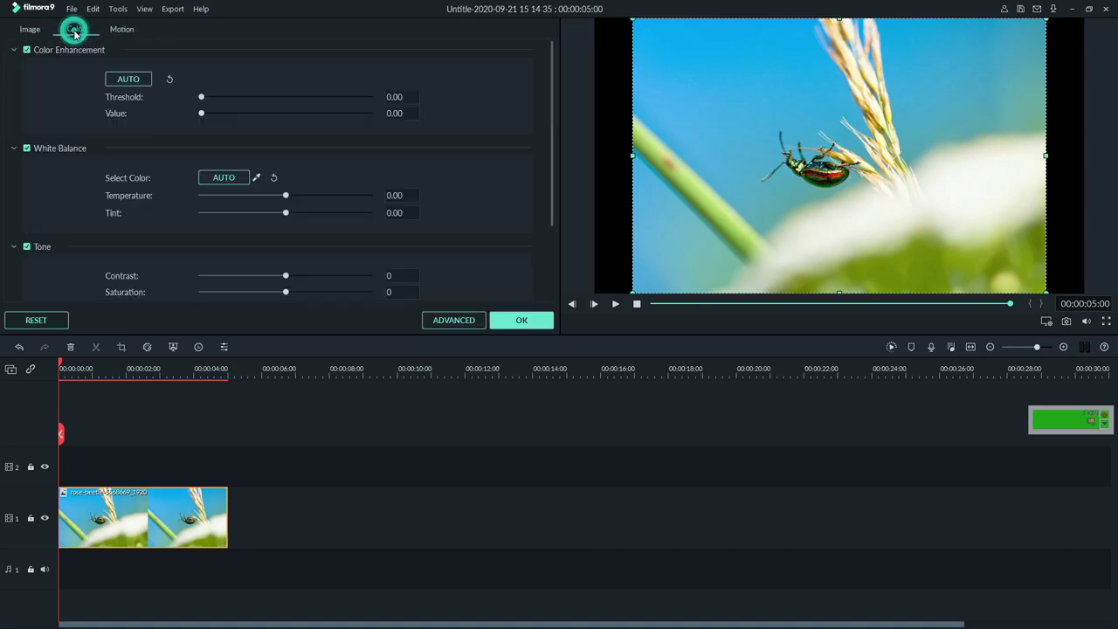
click(118, 30)
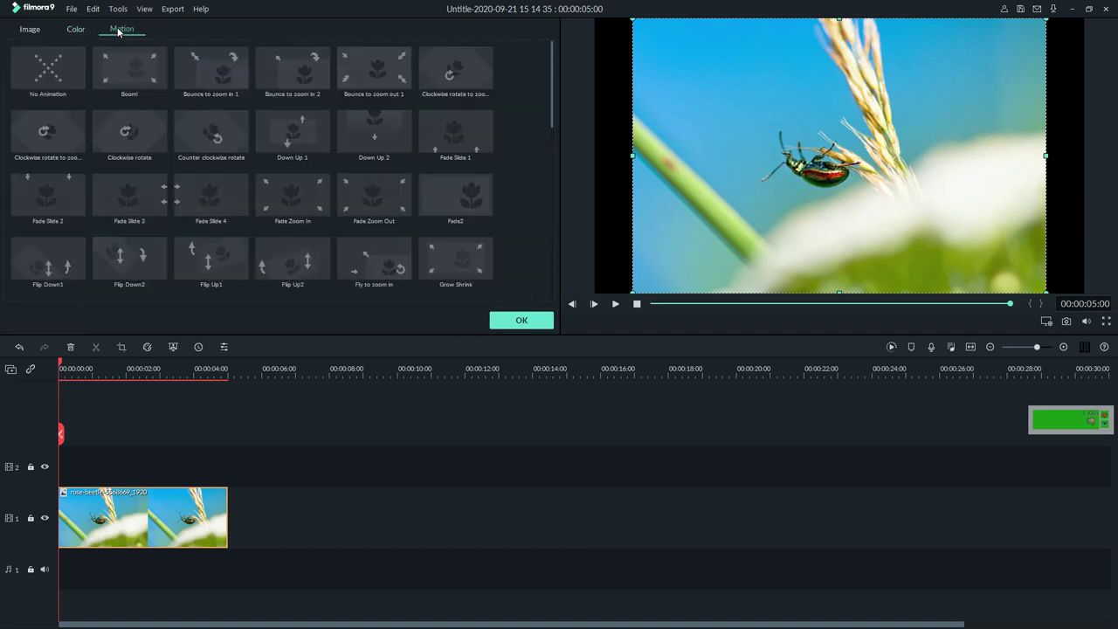
- Try the Bounce to zoom in 1, Fade Slide 1 and Down Up 2 motions on the rose-beetle image
drag(552, 114, 549, 82)
double_click(222, 82)
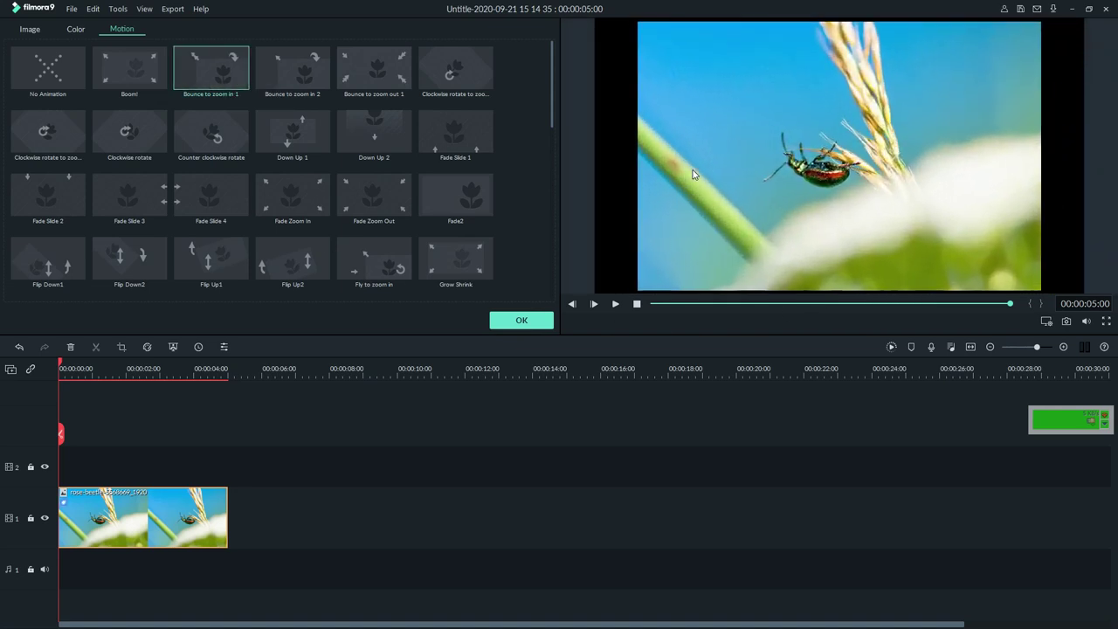
click(473, 144)
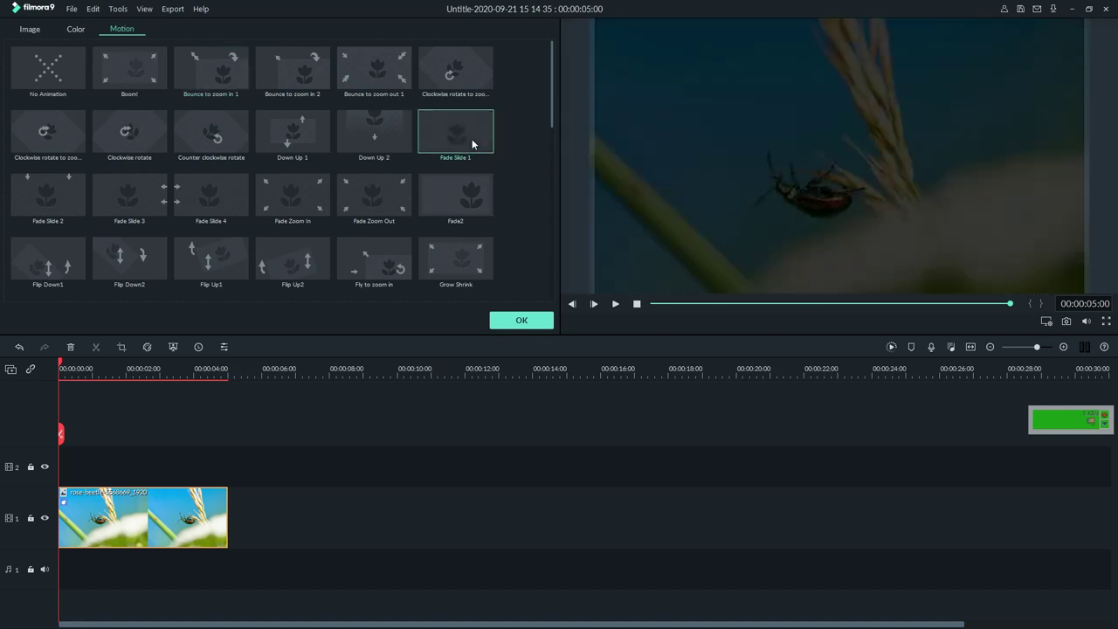
click(398, 140)
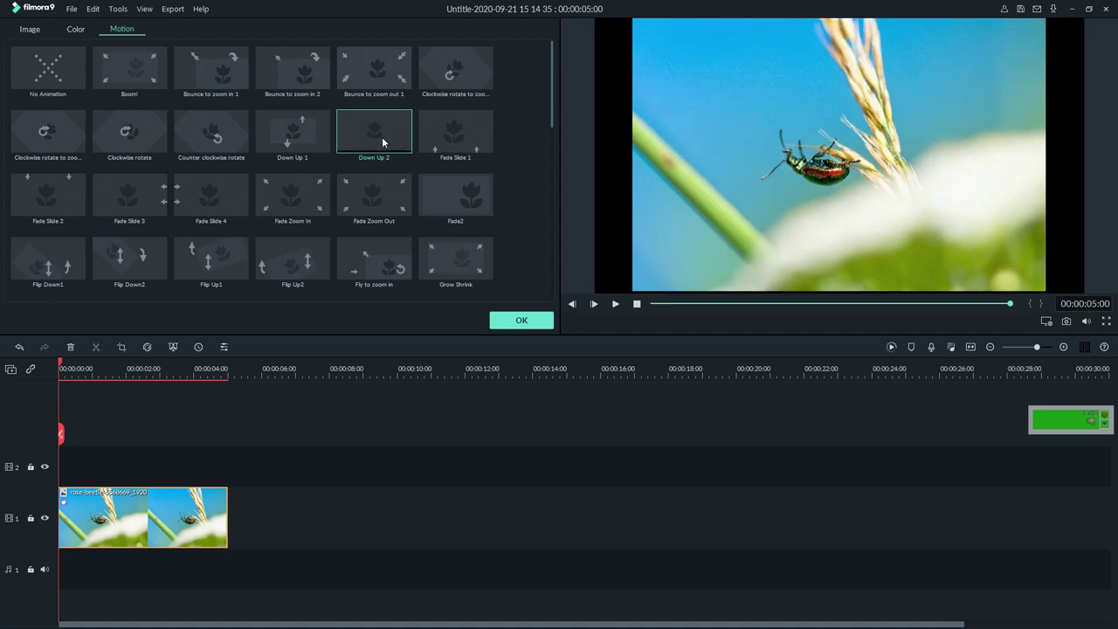
- Try the Expansion motion on the rose-beetle image, look through the remaining presets and accept the motion settings
scroll(414, 174, down, 6)
click(473, 204)
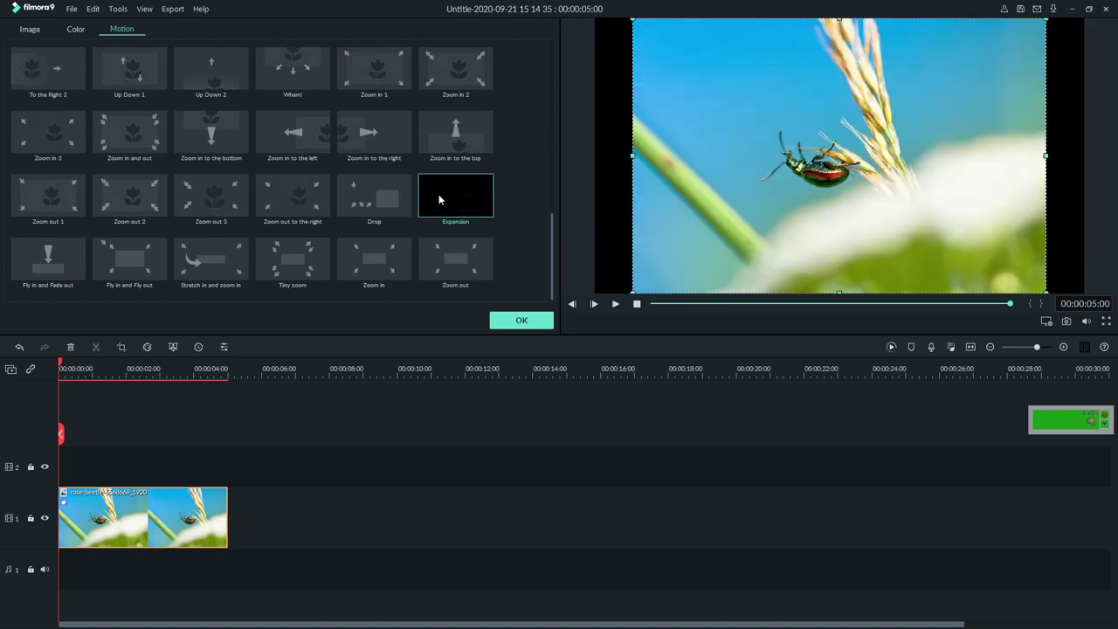
scroll(385, 204, up, 8)
scroll(384, 192, down, 8)
drag(551, 279, 544, 66)
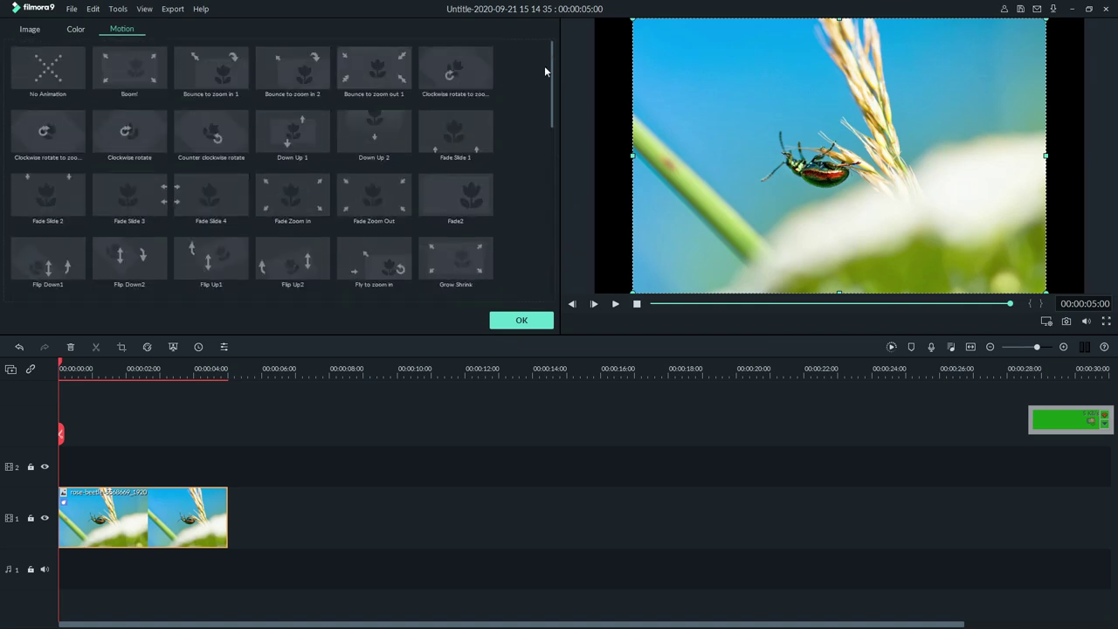
click(521, 320)
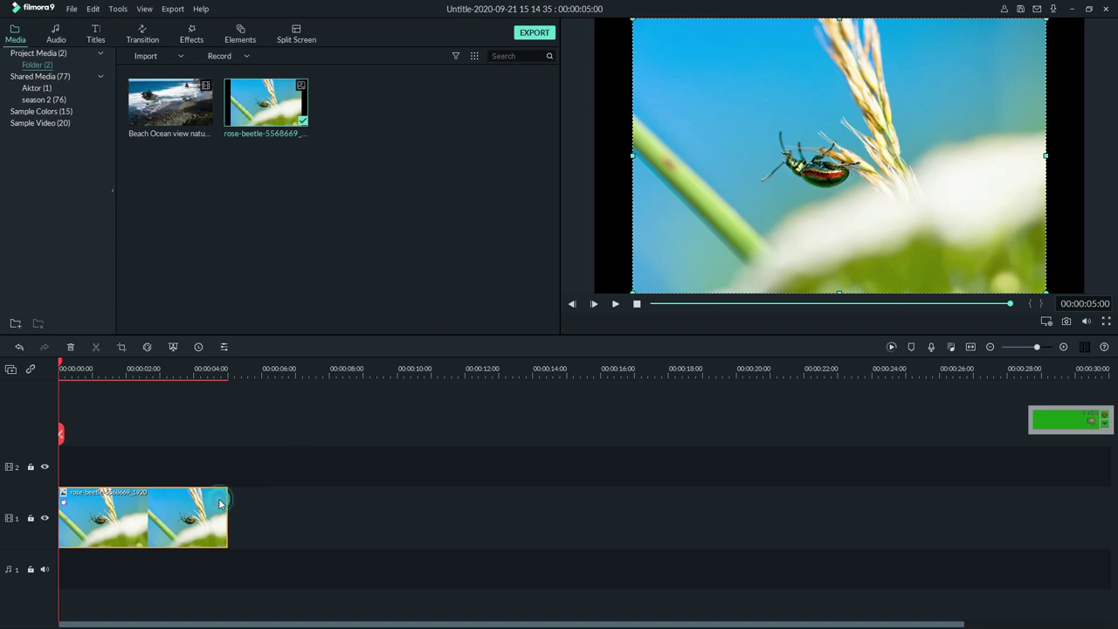
- Replace the rose-beetle image on video track 1 with the beach ocean video, keeping the project settings at 1920 x 1080 25fps
key(Delete)
drag(206, 115, 77, 505)
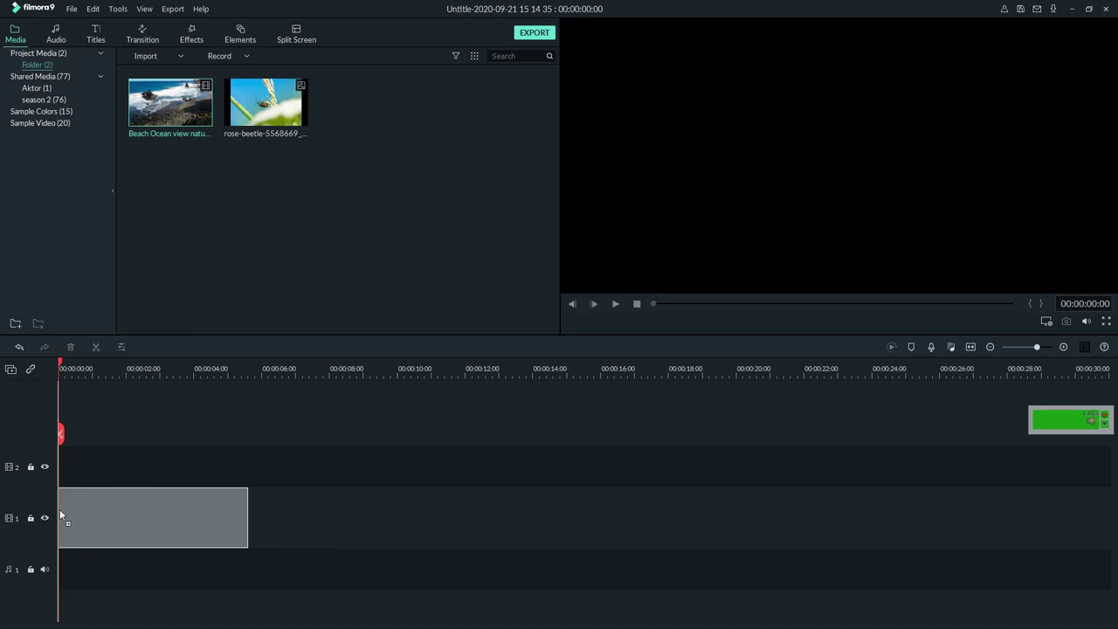
drag(546, 220, 428, 222)
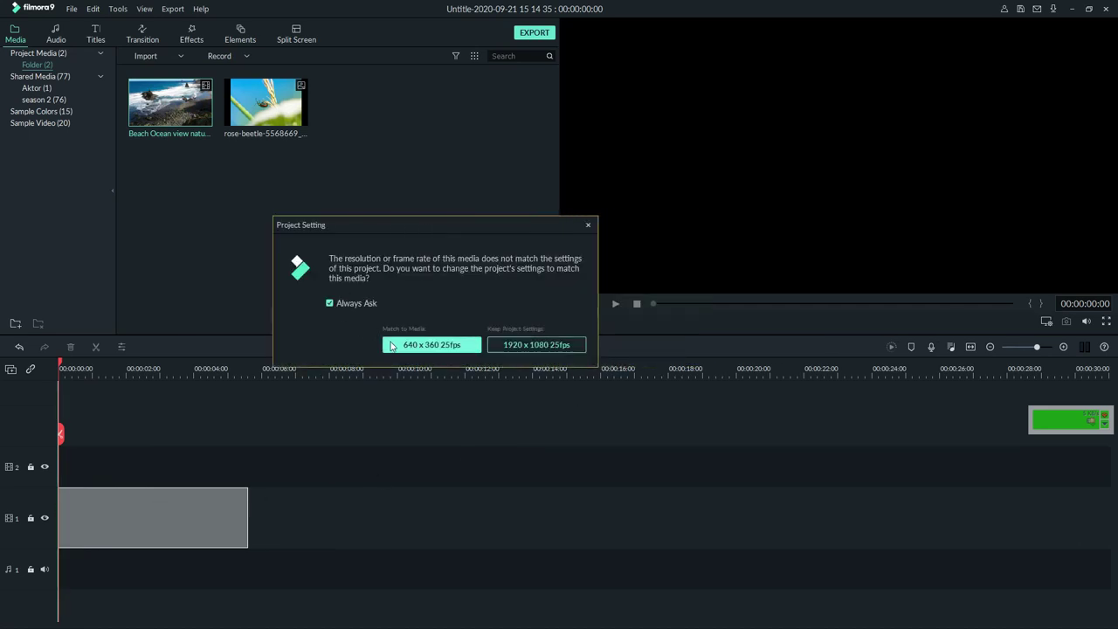
drag(408, 226, 403, 221)
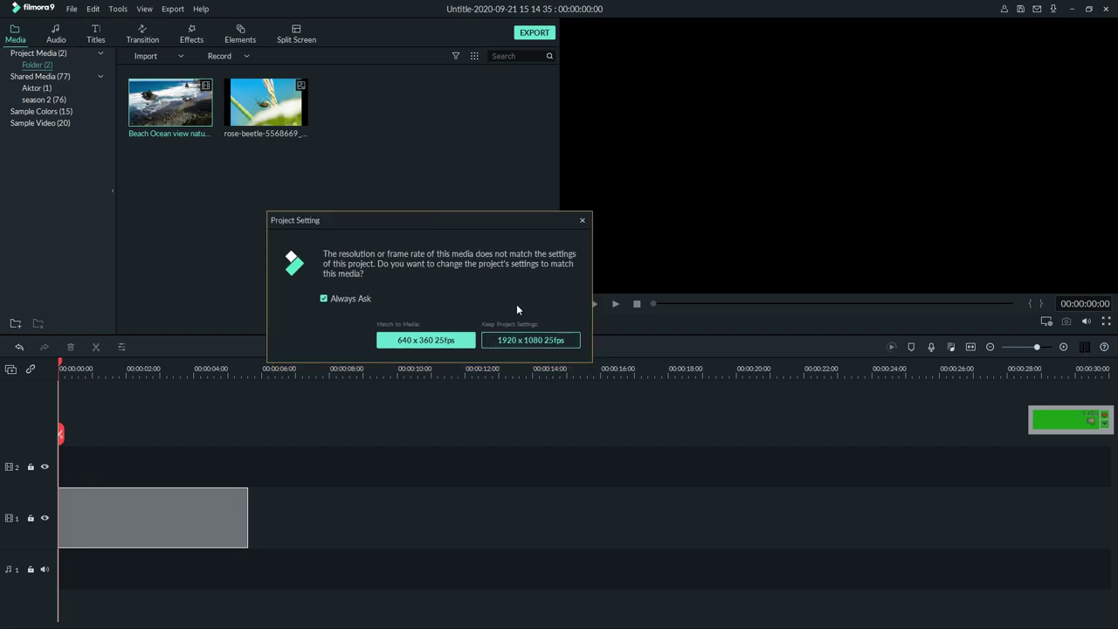
click(538, 346)
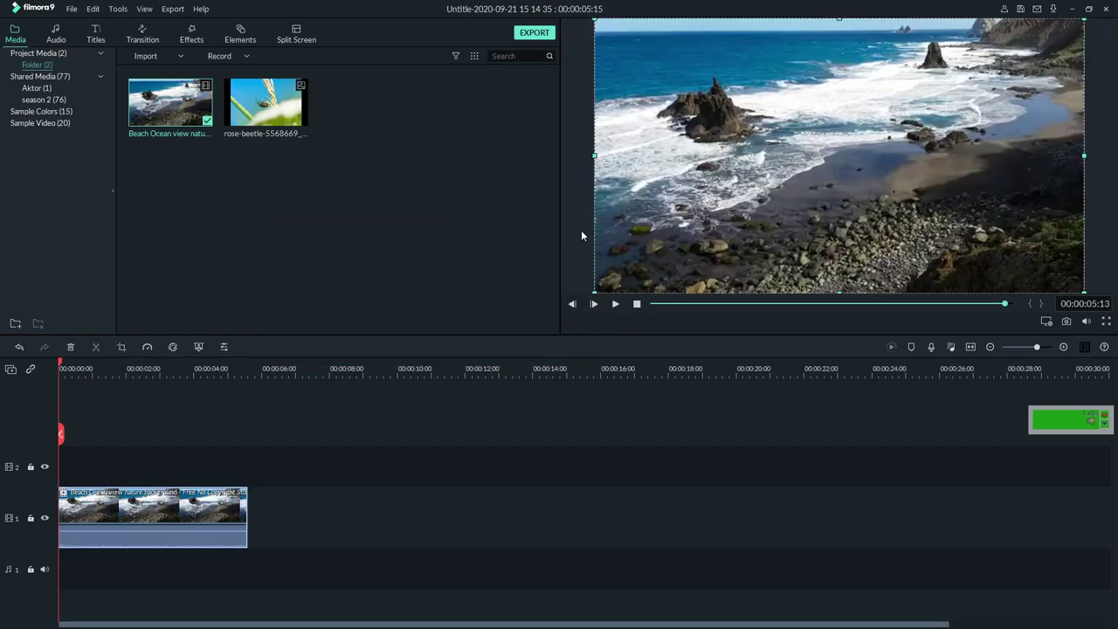
- Apply the Zoom out motion to the beach ocean clip and play it back
double_click(172, 495)
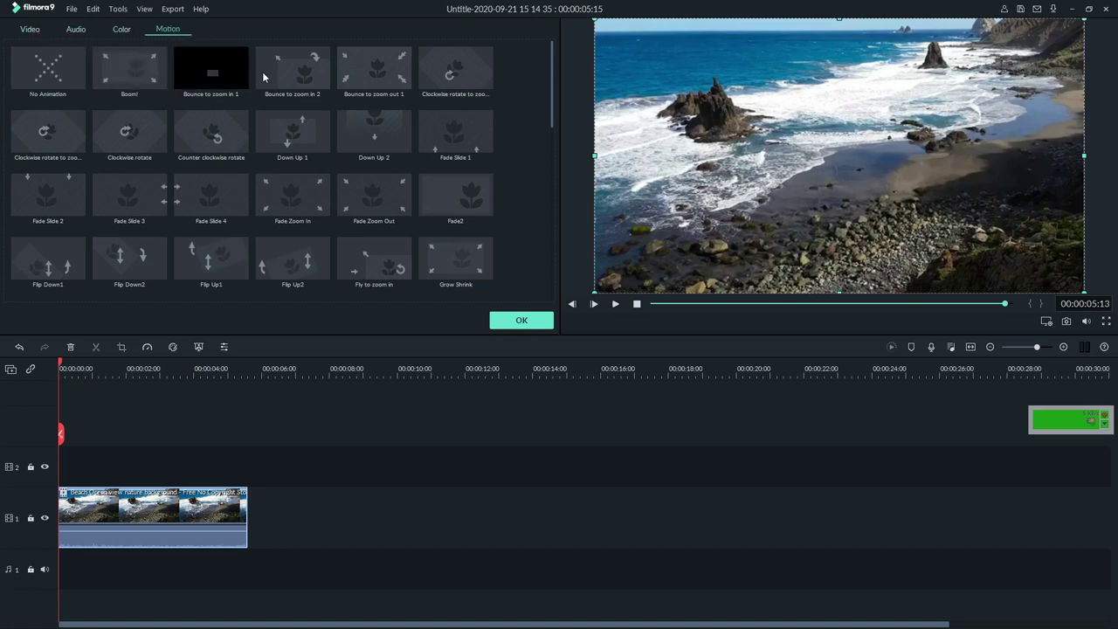
drag(550, 89, 540, 276)
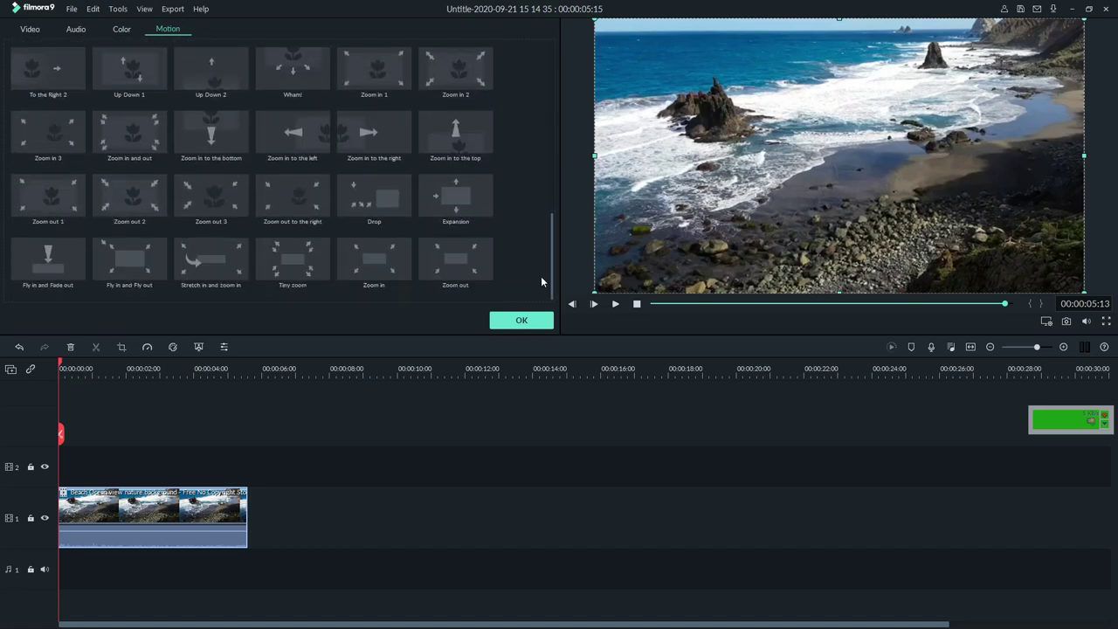
click(465, 262)
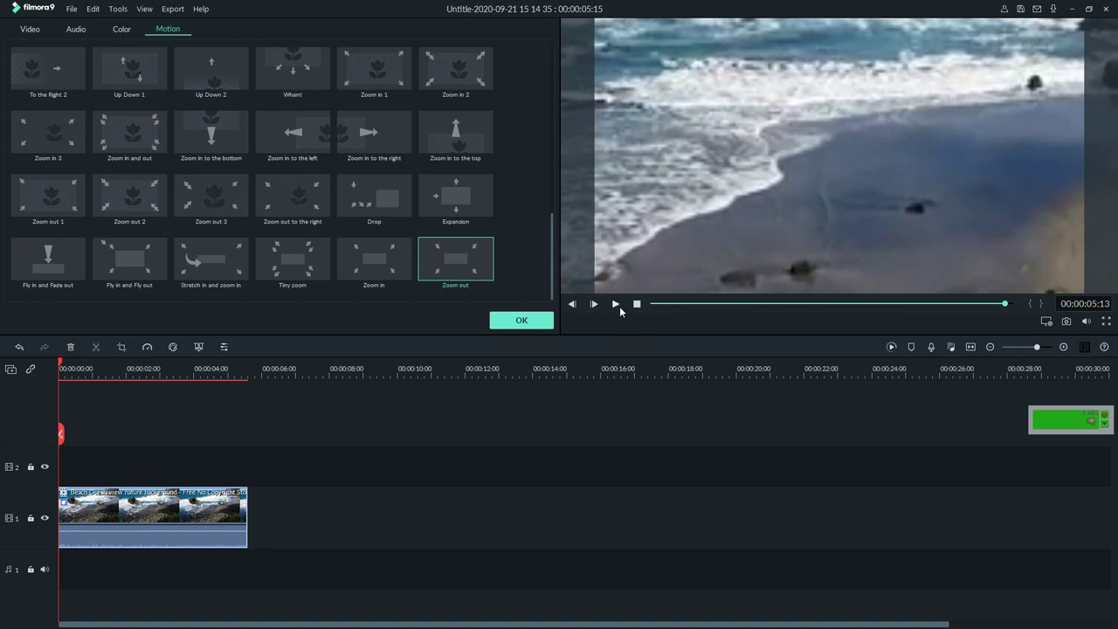
click(616, 304)
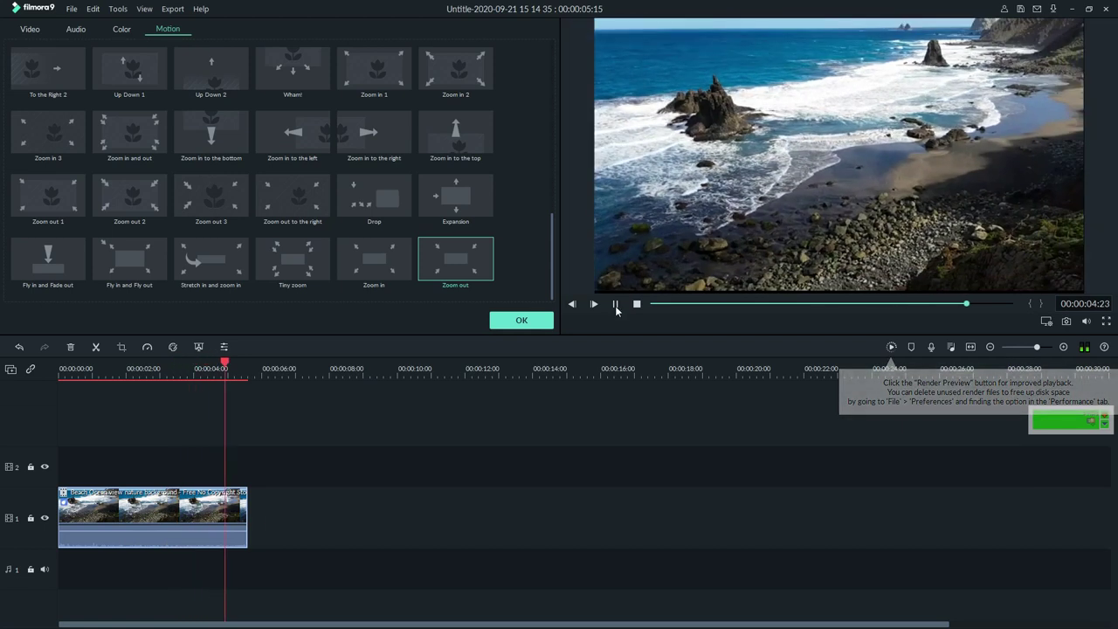
click(520, 320)
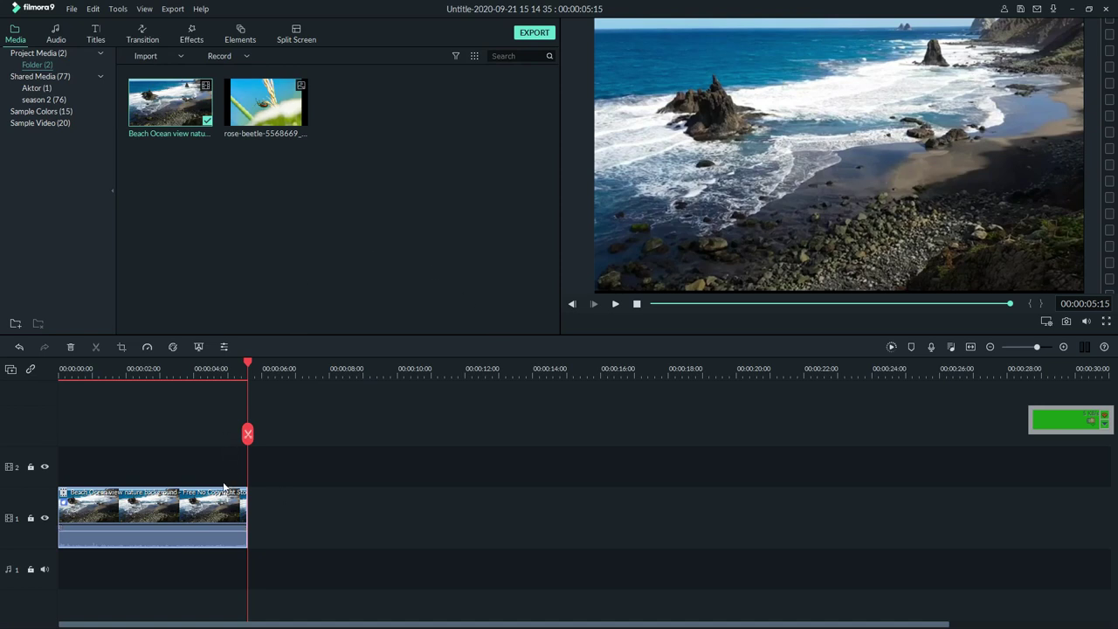
- Replace the beach clip with a single copy of the rose-beetle image at the start of video track 1
key(Delete)
click(367, 202)
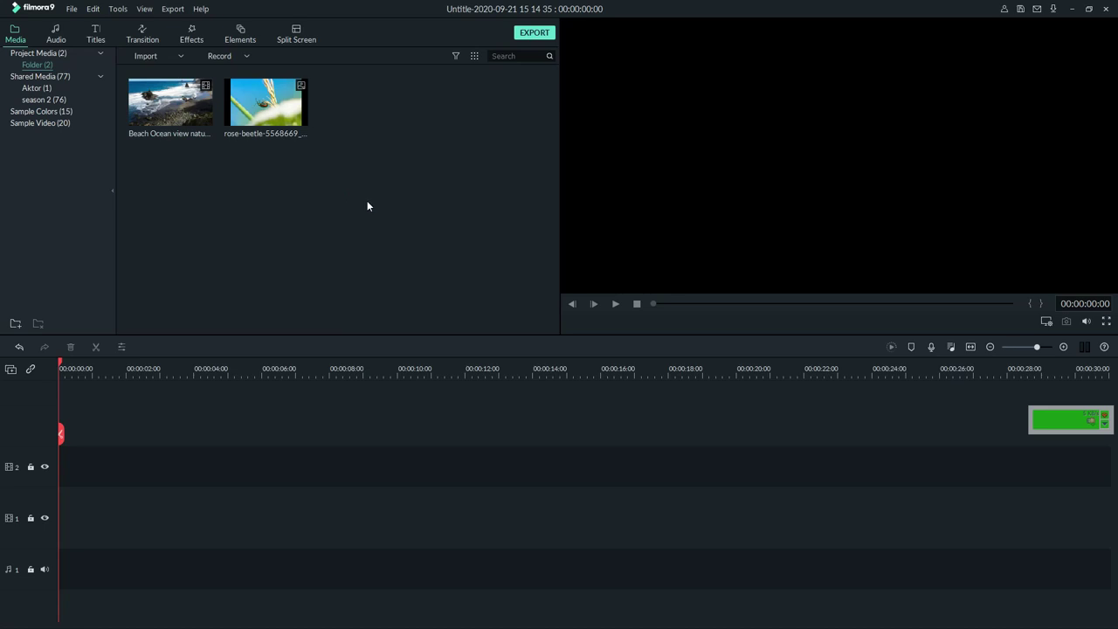
click(246, 124)
double_click(276, 106)
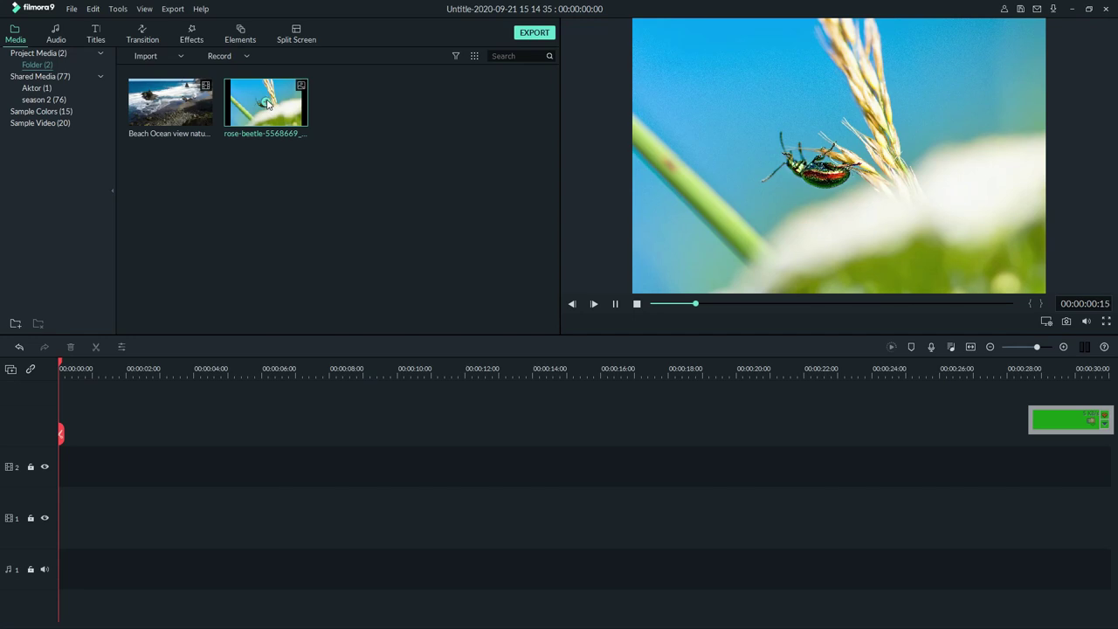
double_click(269, 105)
click(482, 514)
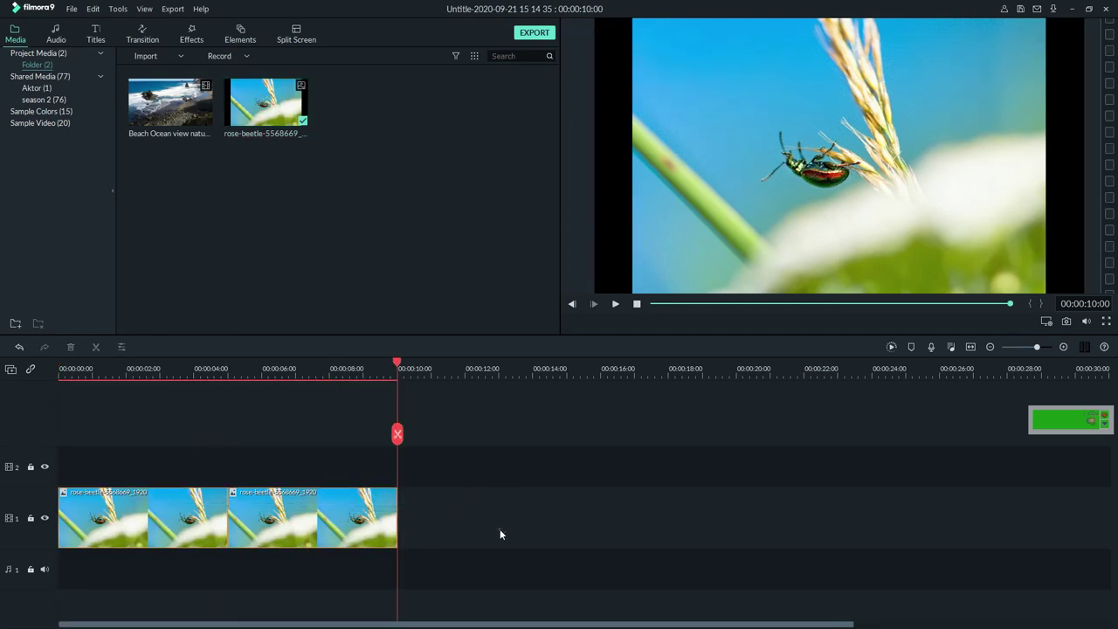
click(371, 510)
key(Delete)
- Crop the rose-beetle image to a widescreen ratio that fills the video frame, with the crop area shifted slightly upward
click(157, 498)
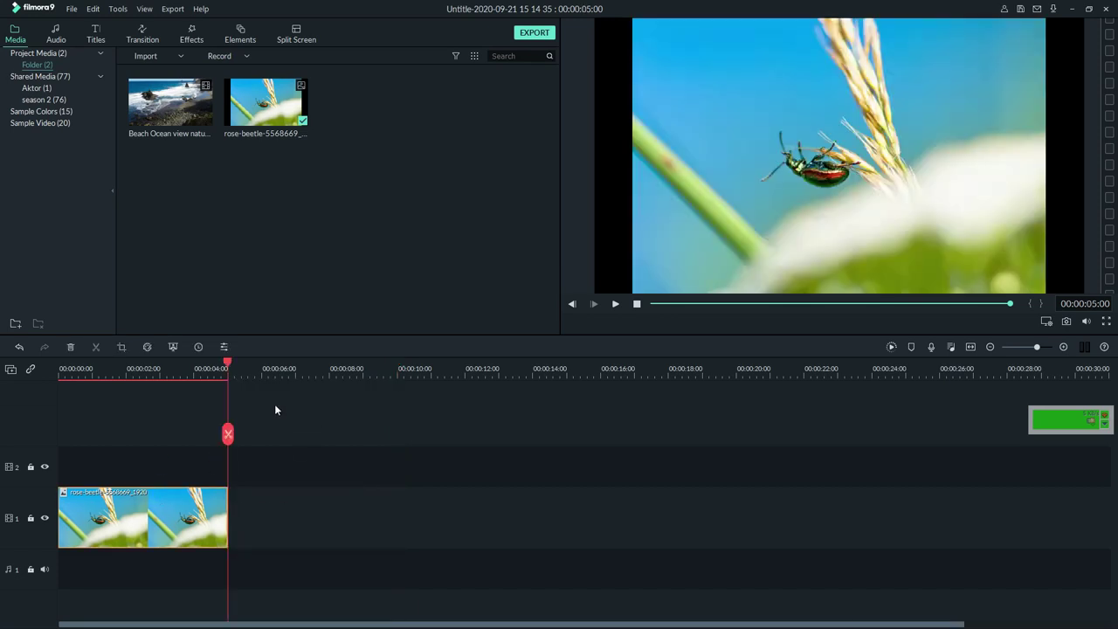
click(120, 348)
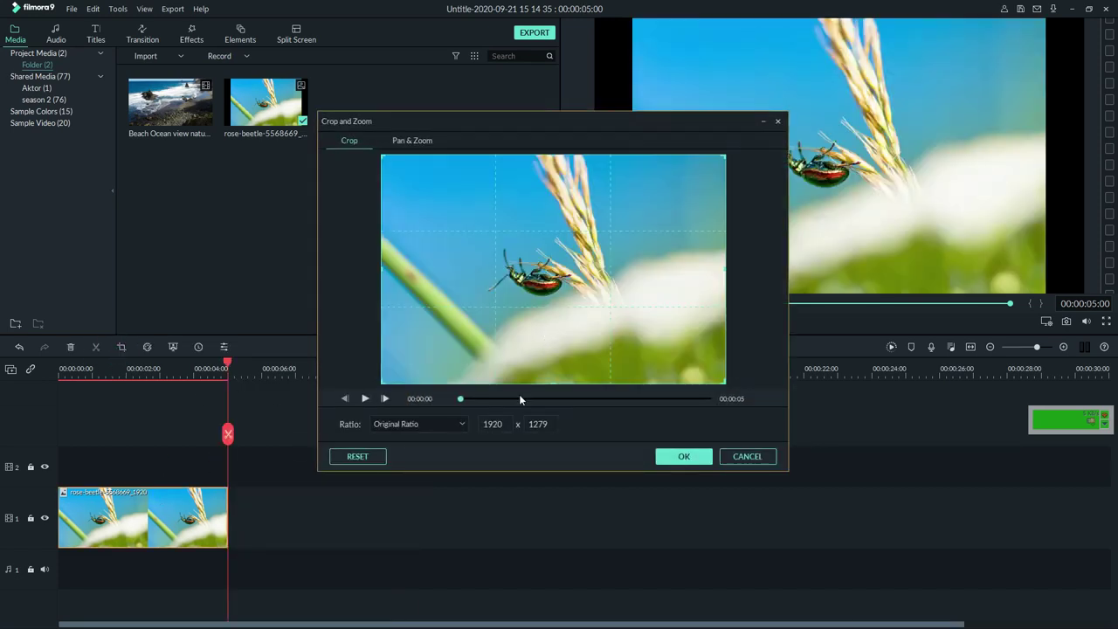
click(437, 424)
click(435, 451)
drag(625, 295, 623, 276)
click(682, 456)
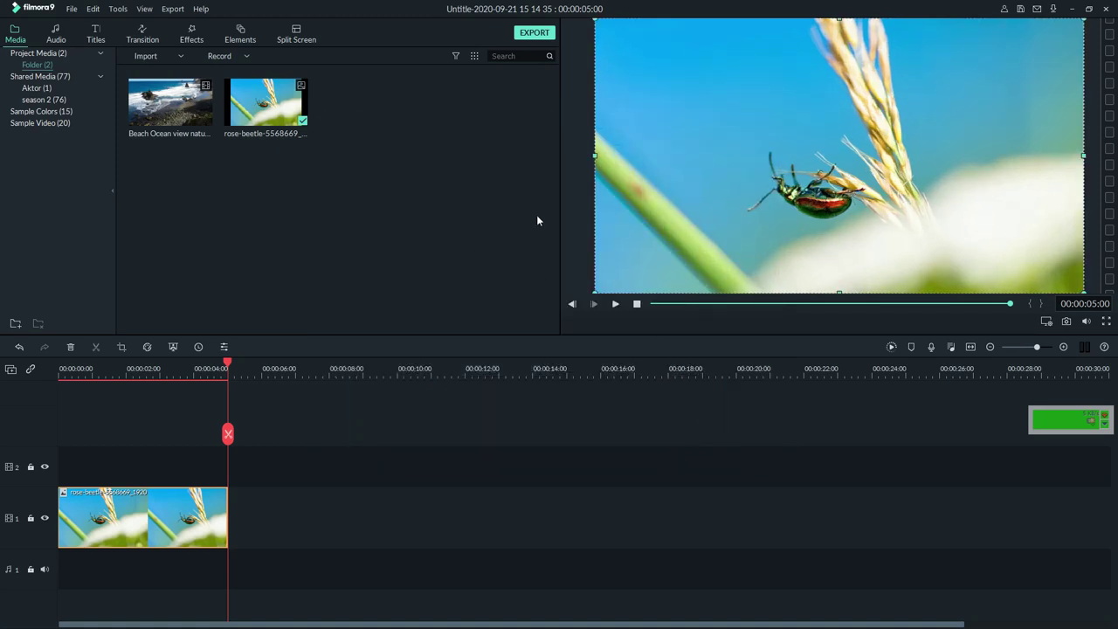
- Look through the title templates in the Openers, Titles, Lower 3rds, Subtitles and End Credits categories
click(95, 35)
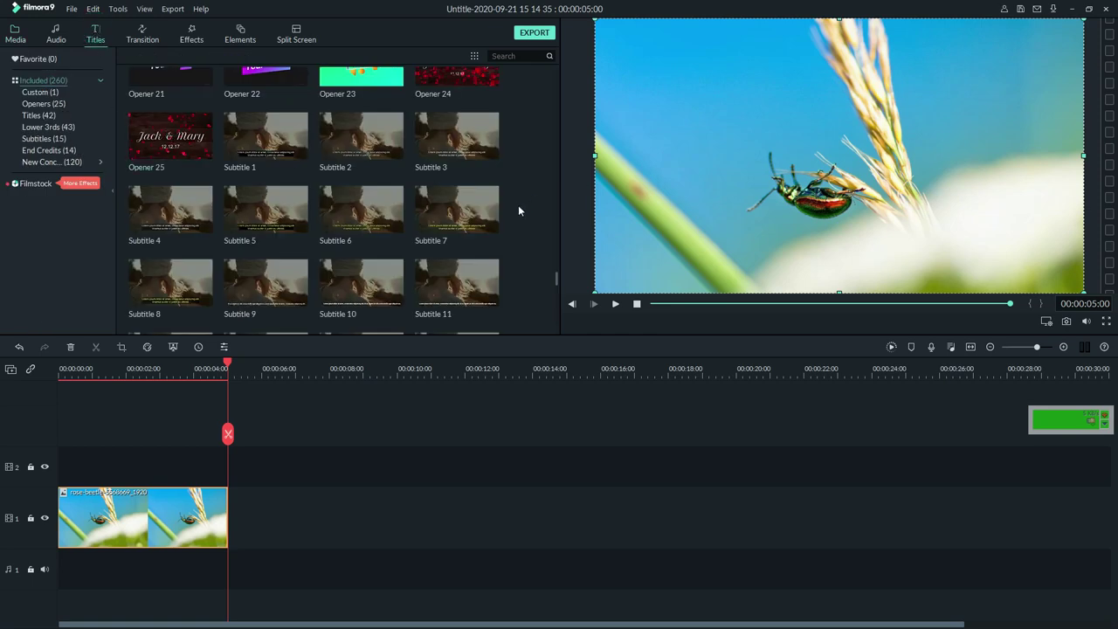
drag(556, 283, 546, 75)
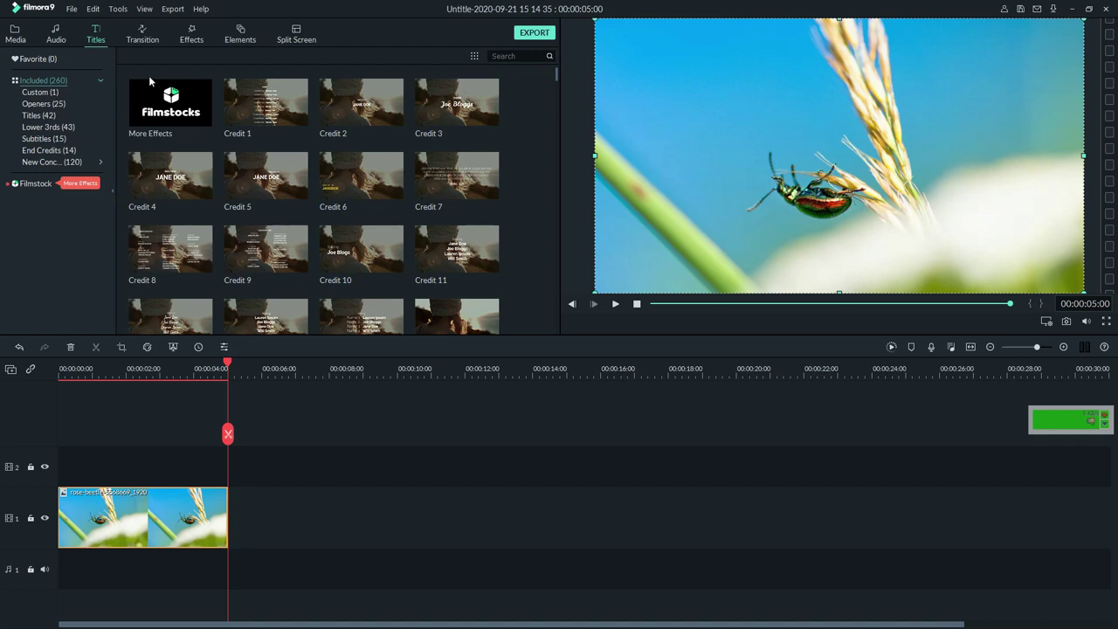
click(54, 105)
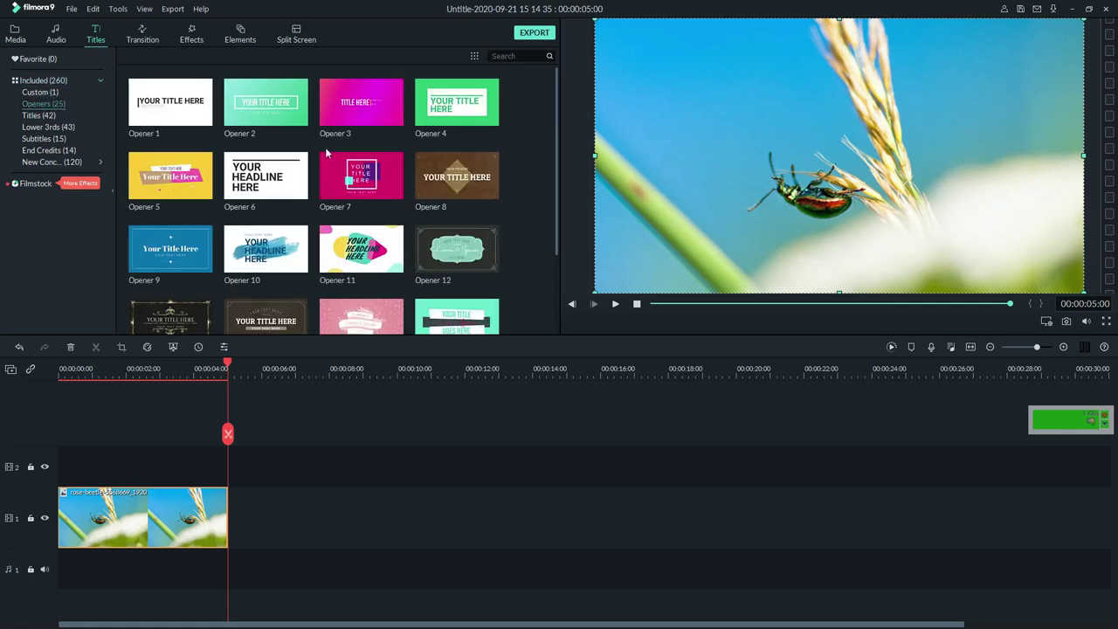
drag(554, 202, 529, 176)
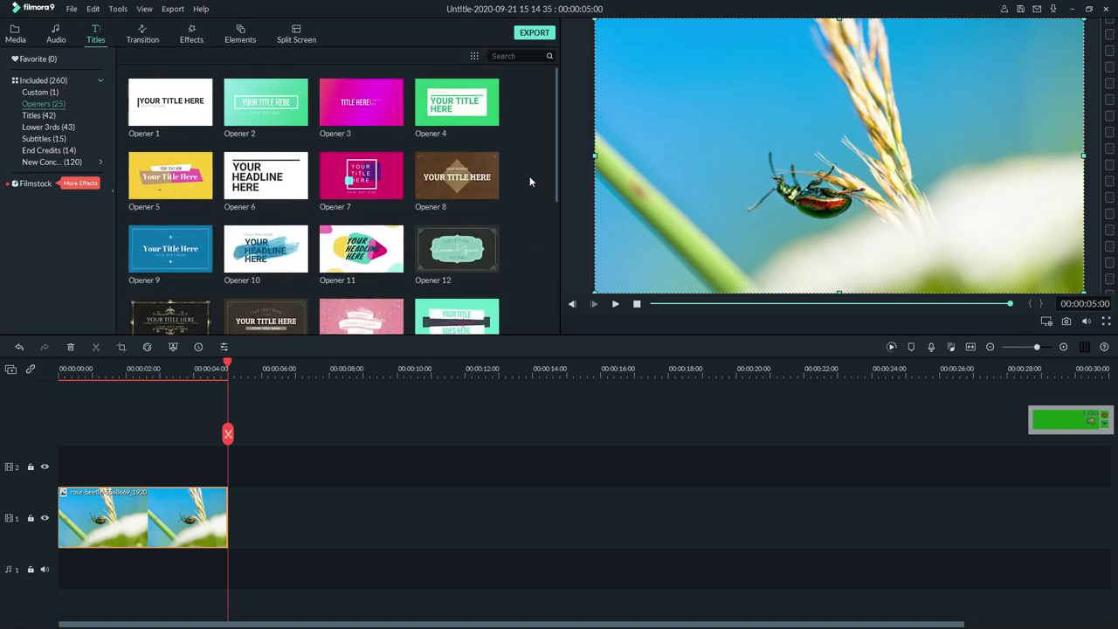
click(38, 115)
scroll(437, 192, down, 5)
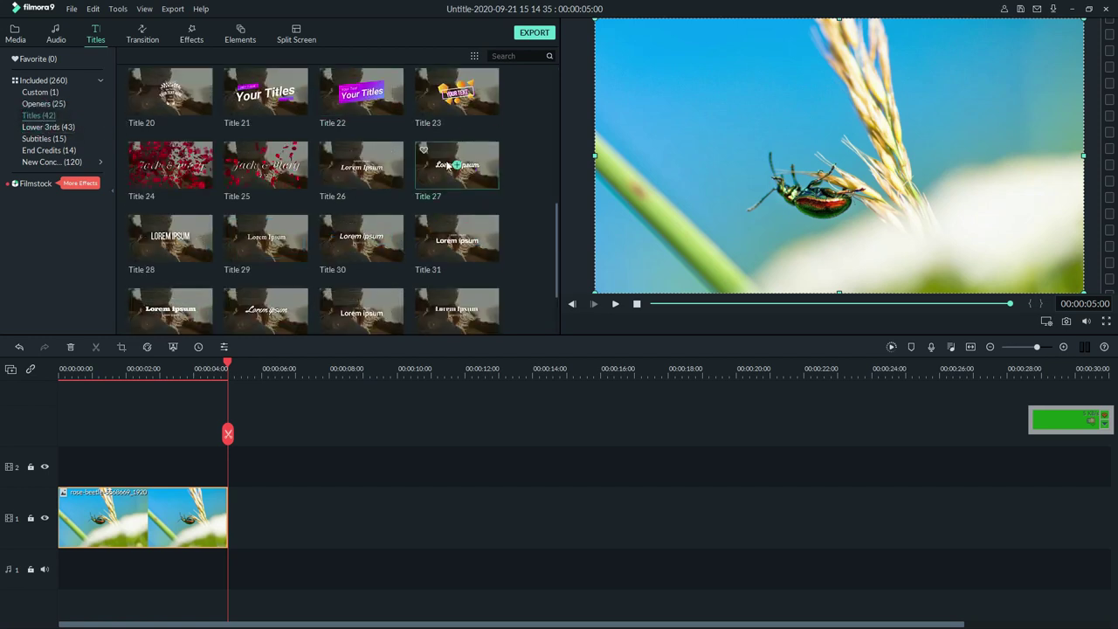
scroll(366, 277, up, 5)
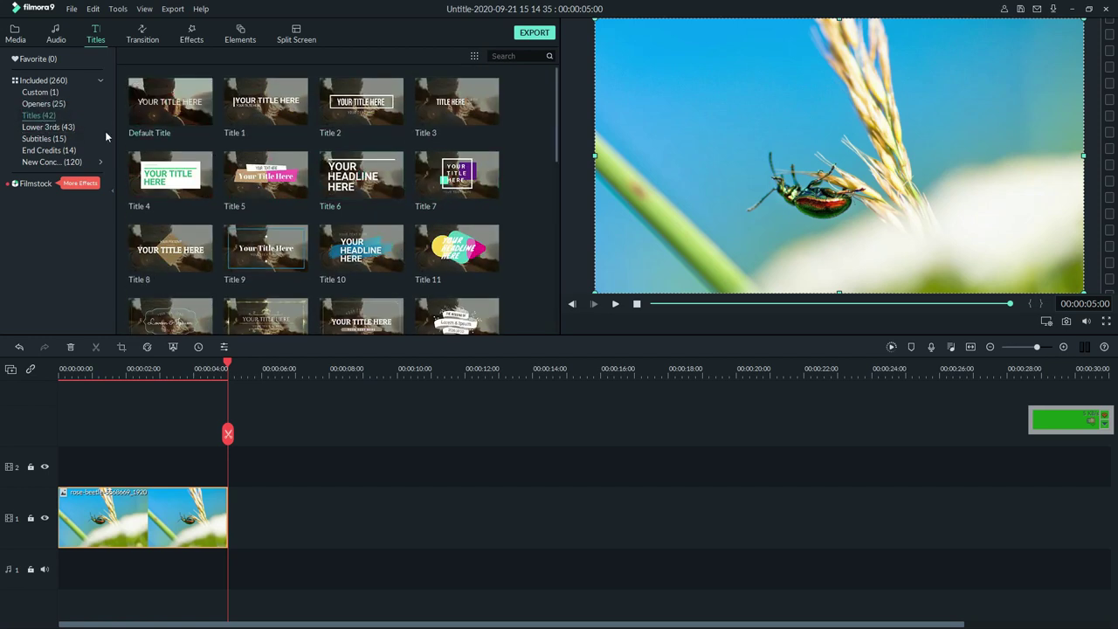
click(48, 127)
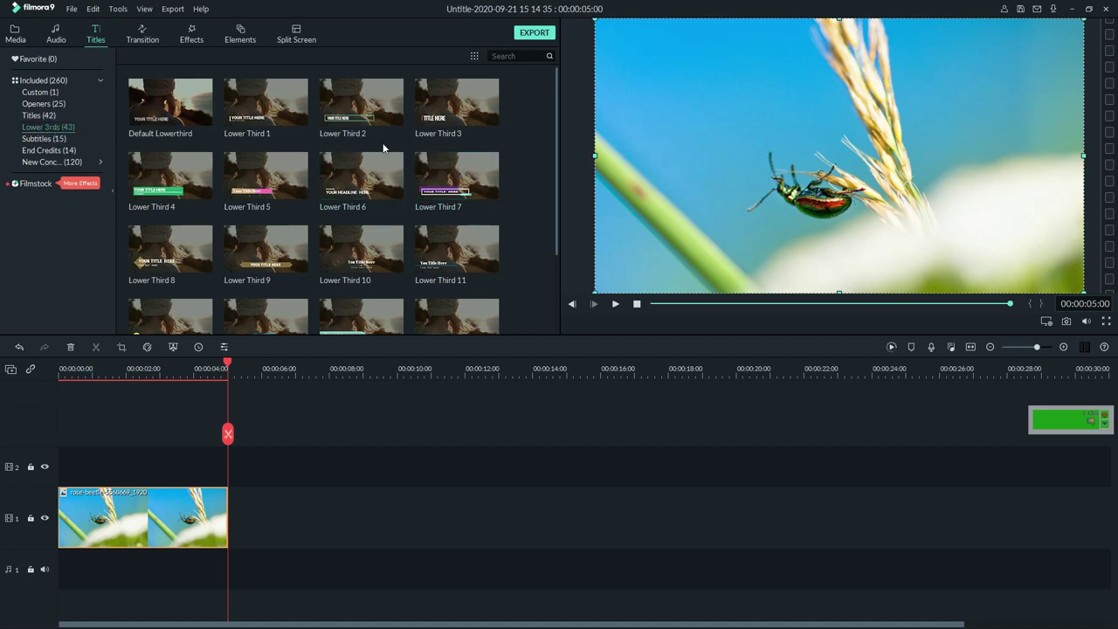
drag(555, 197, 543, 166)
click(42, 140)
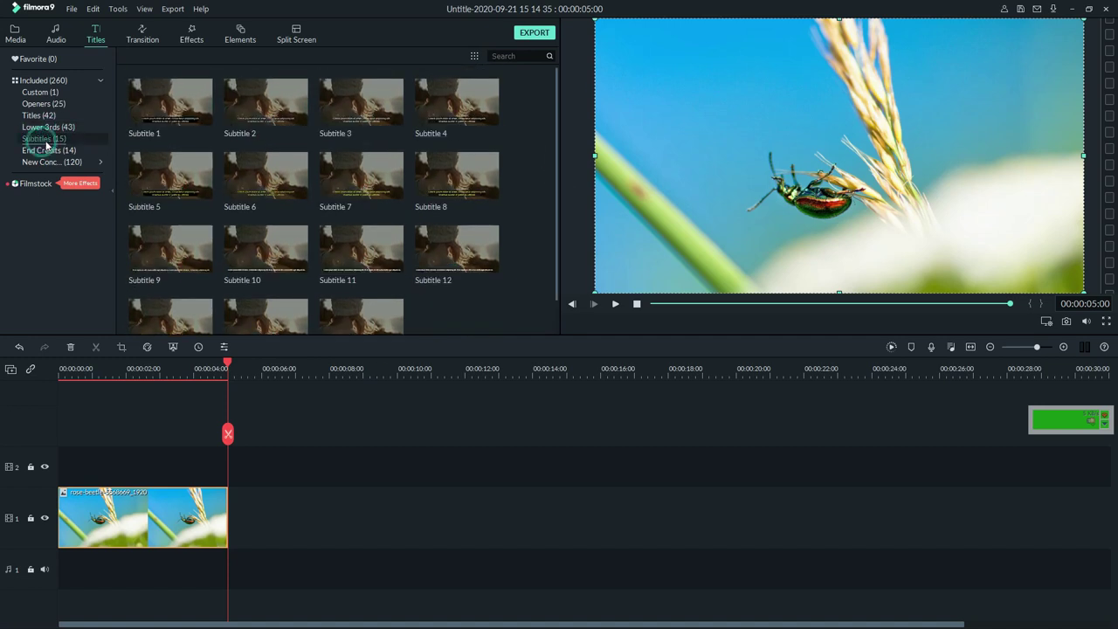
click(61, 151)
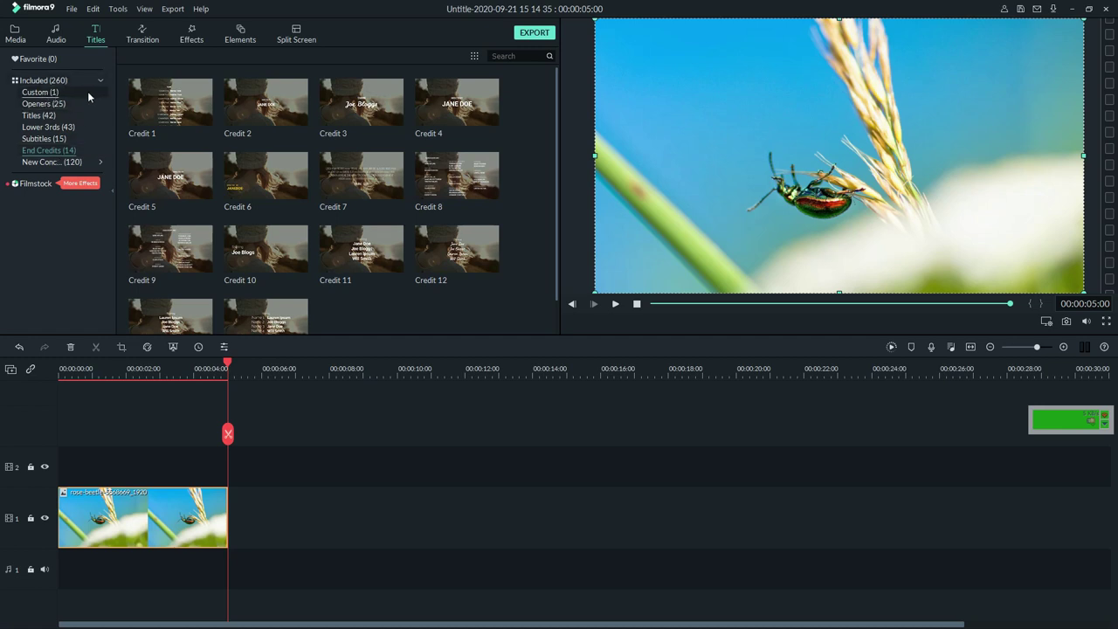
click(48, 115)
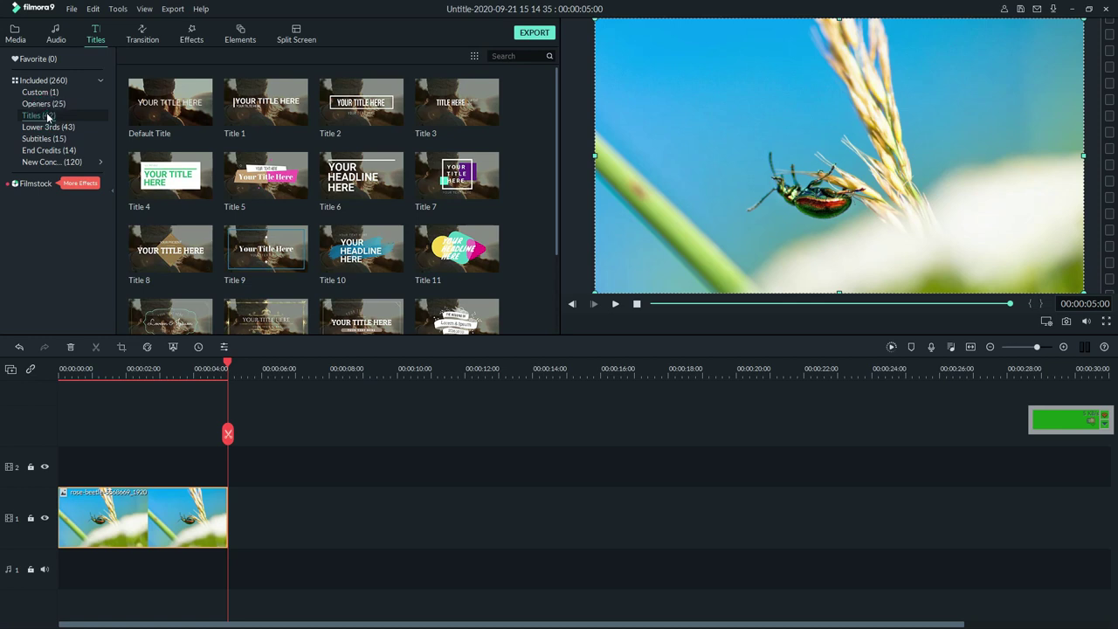
- Preview the Title 1 template and add it to video track 2 above the rose-beetle image, starting at the beginning of the timeline
click(284, 108)
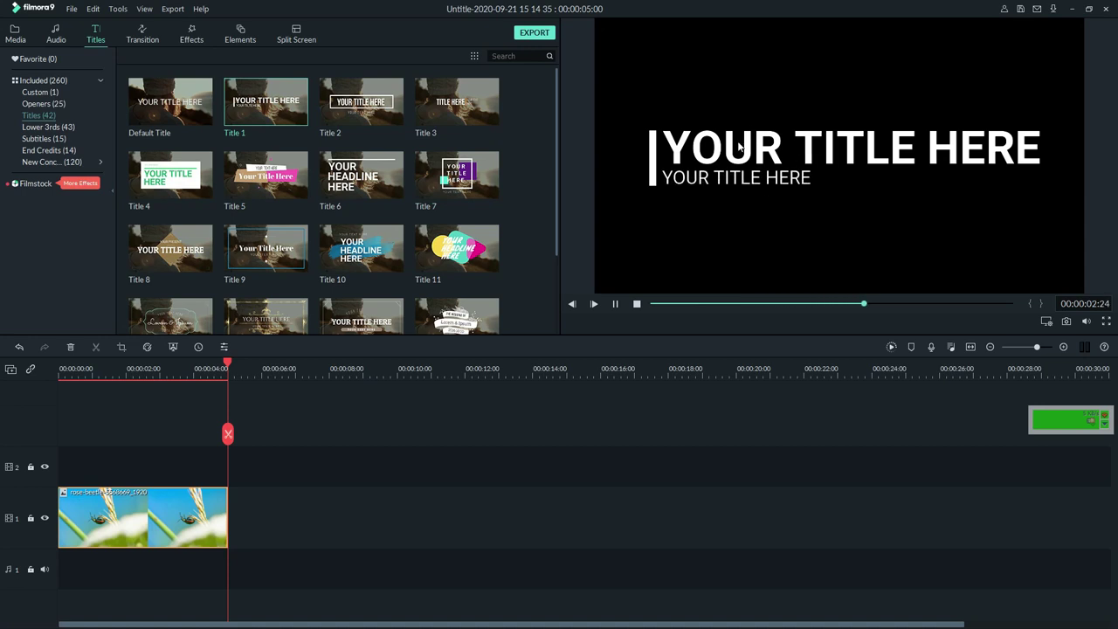
mouse_move(274, 109)
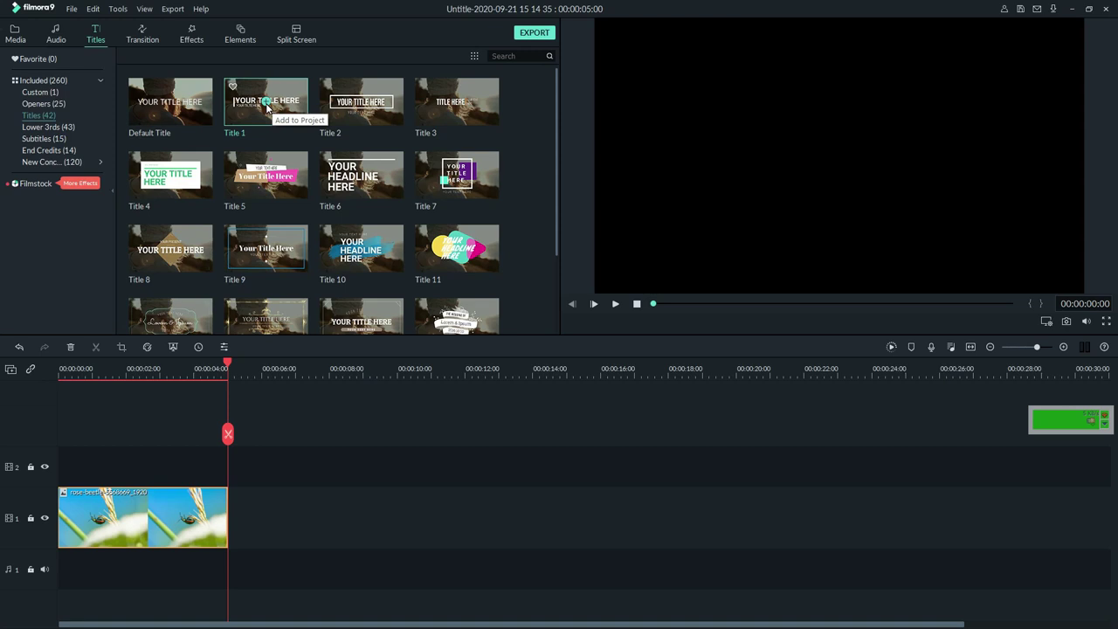
drag(230, 369, 59, 377)
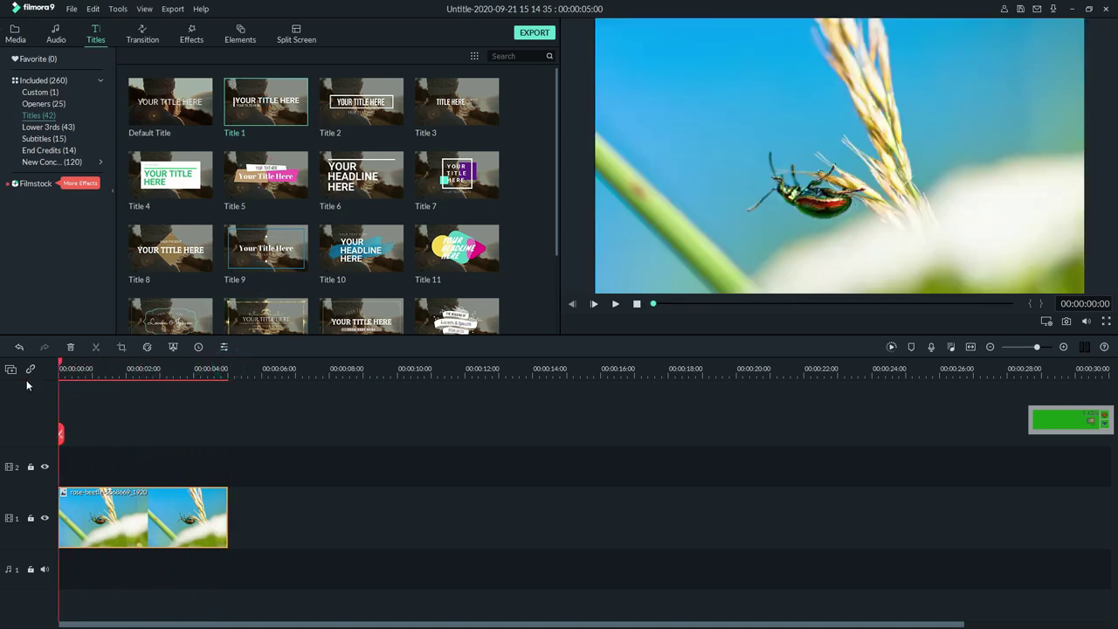
click(266, 104)
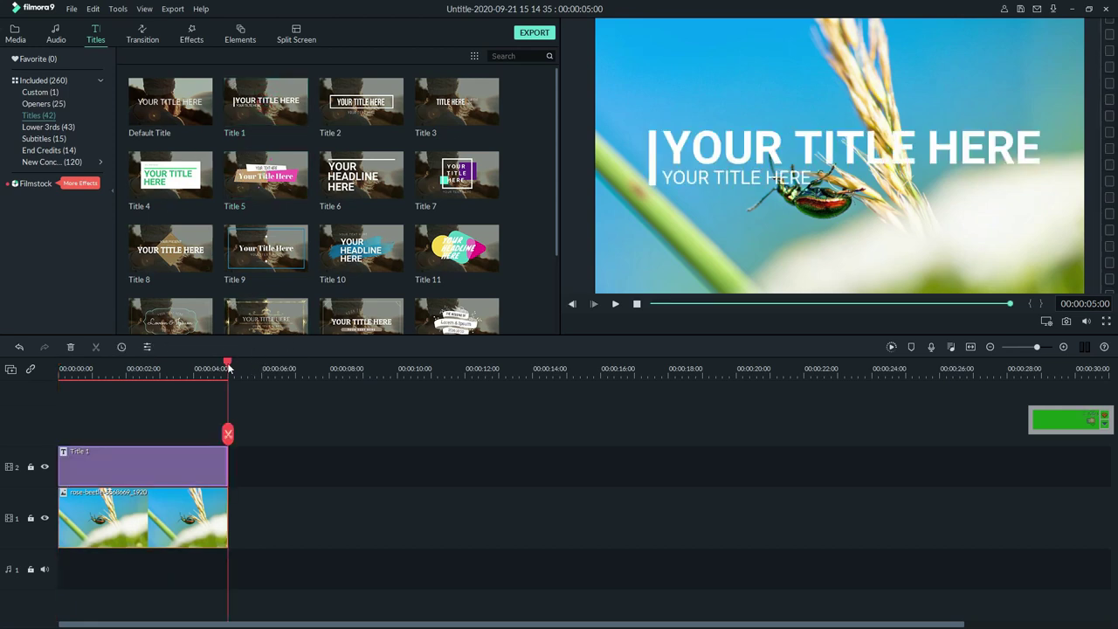
drag(227, 367, 1, 384)
- Open the title clip's text settings, look through the preset styles and animations, and play the title back
double_click(156, 446)
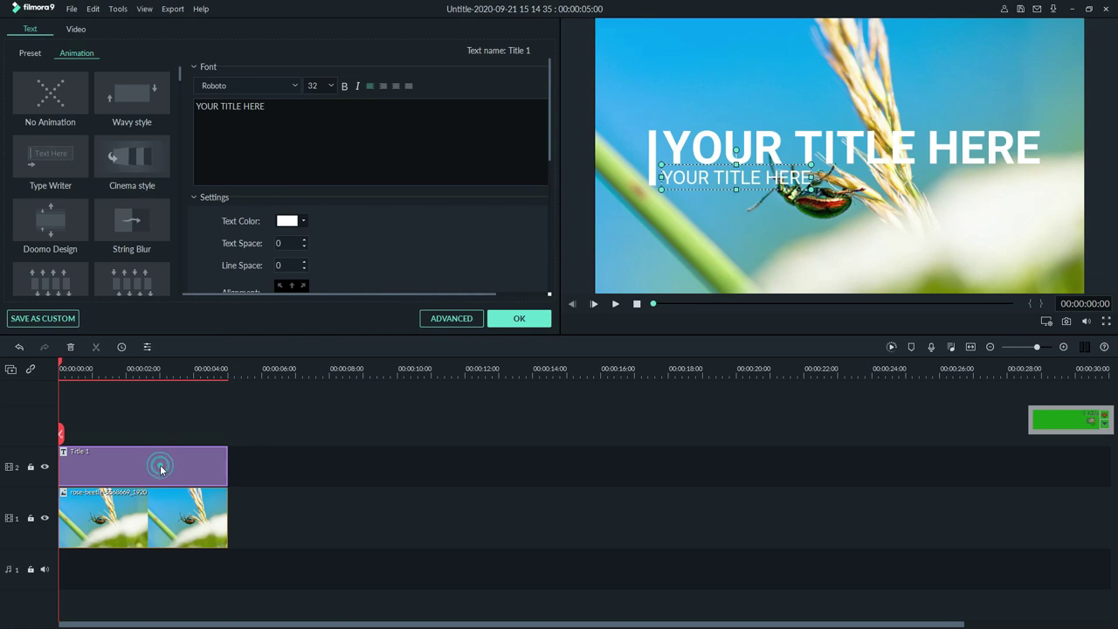
click(31, 56)
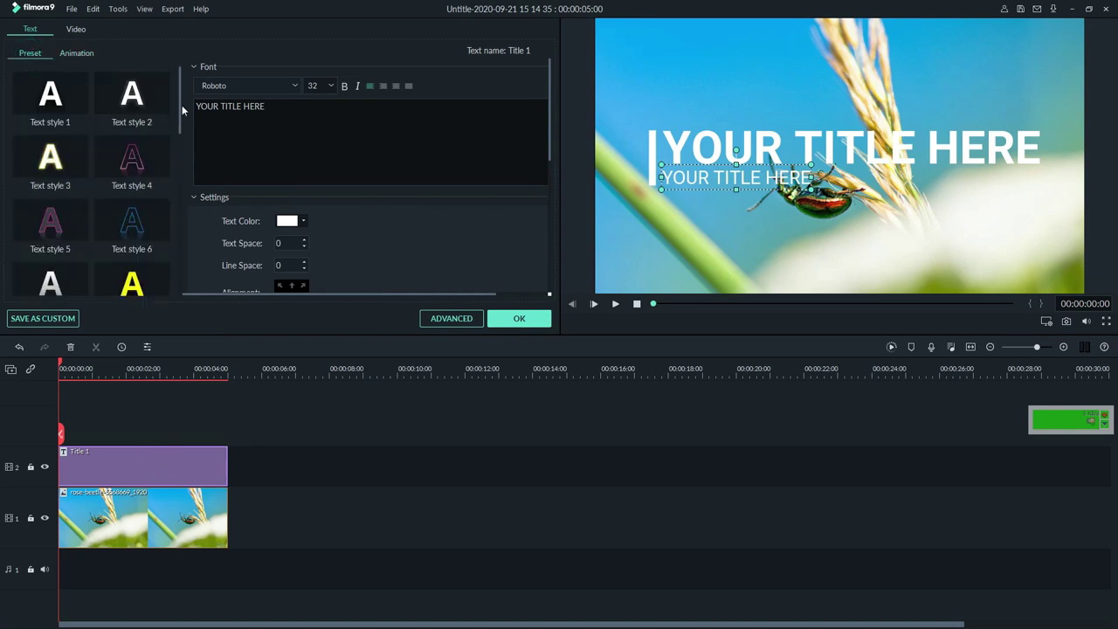
mouse_move(180, 105)
mouse_down()
mouse_move(174, 254)
mouse_move(173, 86)
mouse_up()
click(85, 58)
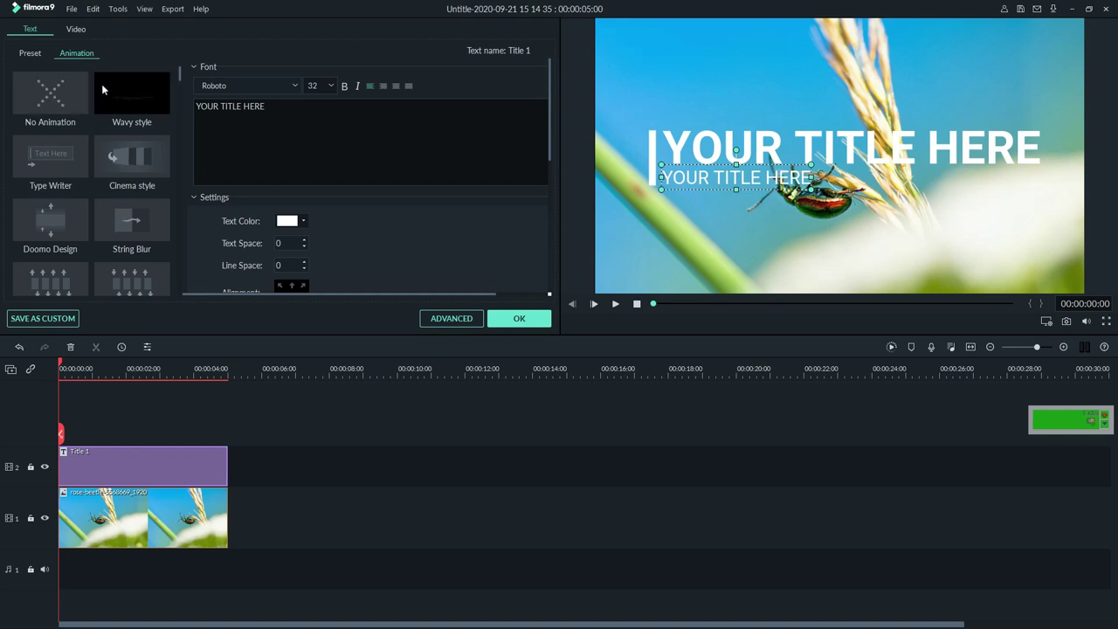
click(615, 304)
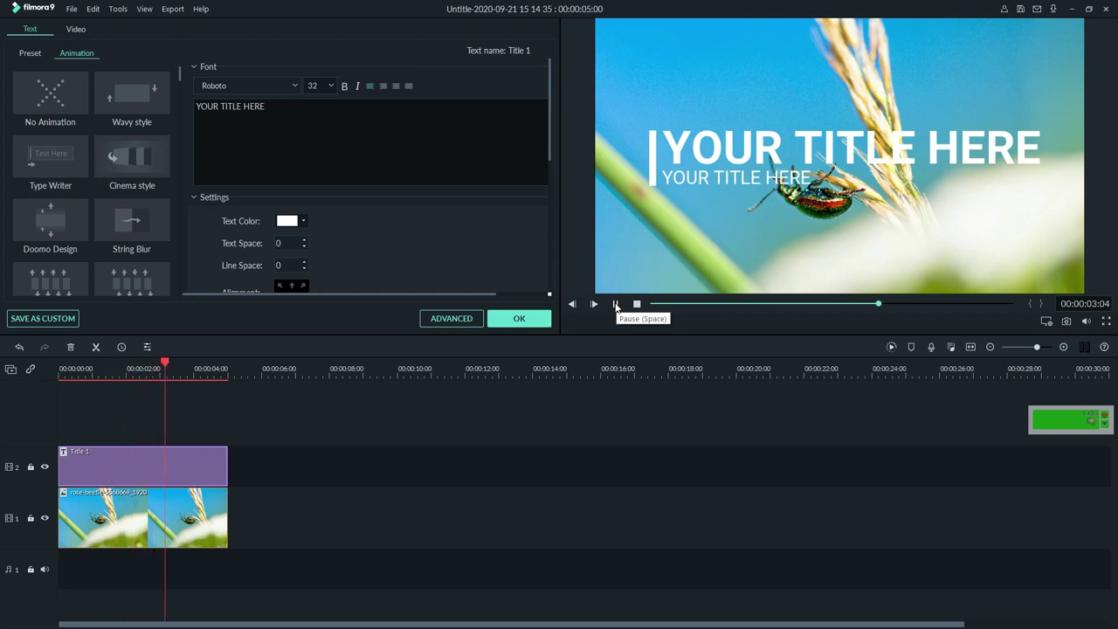
click(615, 304)
drag(190, 358, 38, 368)
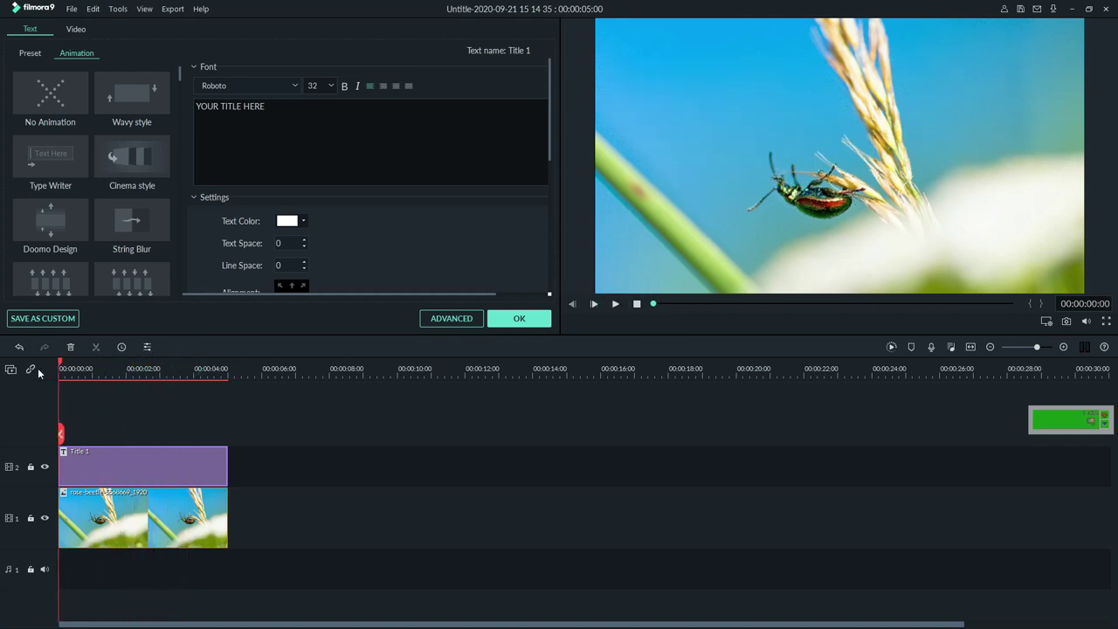
- Open the advanced text editor for the title and look through its Preset, Customize and Animation options
click(445, 320)
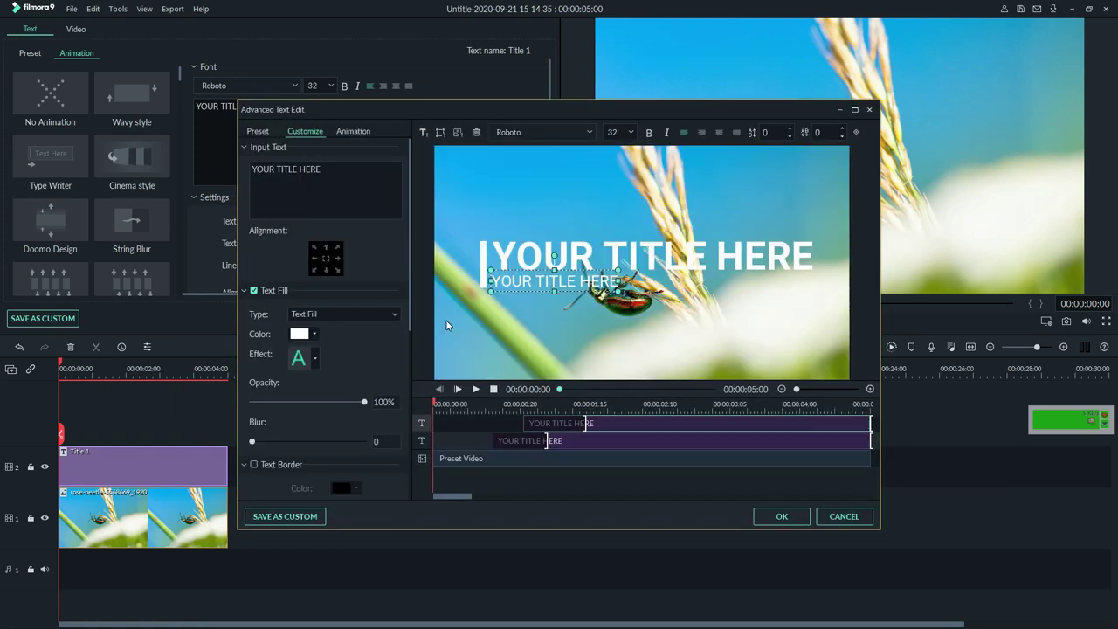
drag(448, 110, 288, 53)
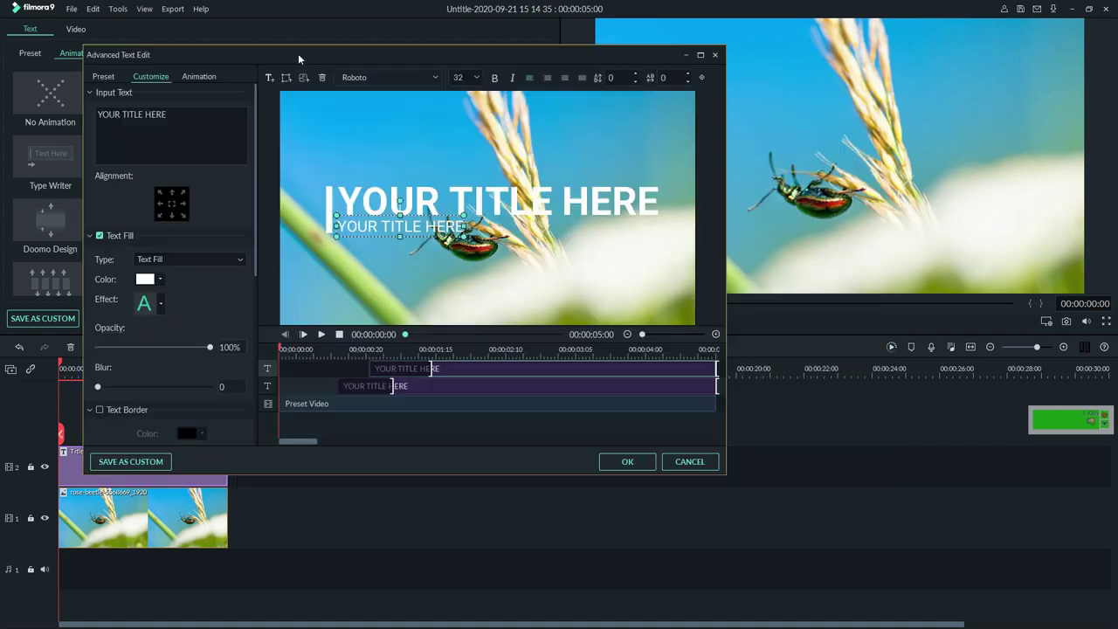
click(99, 76)
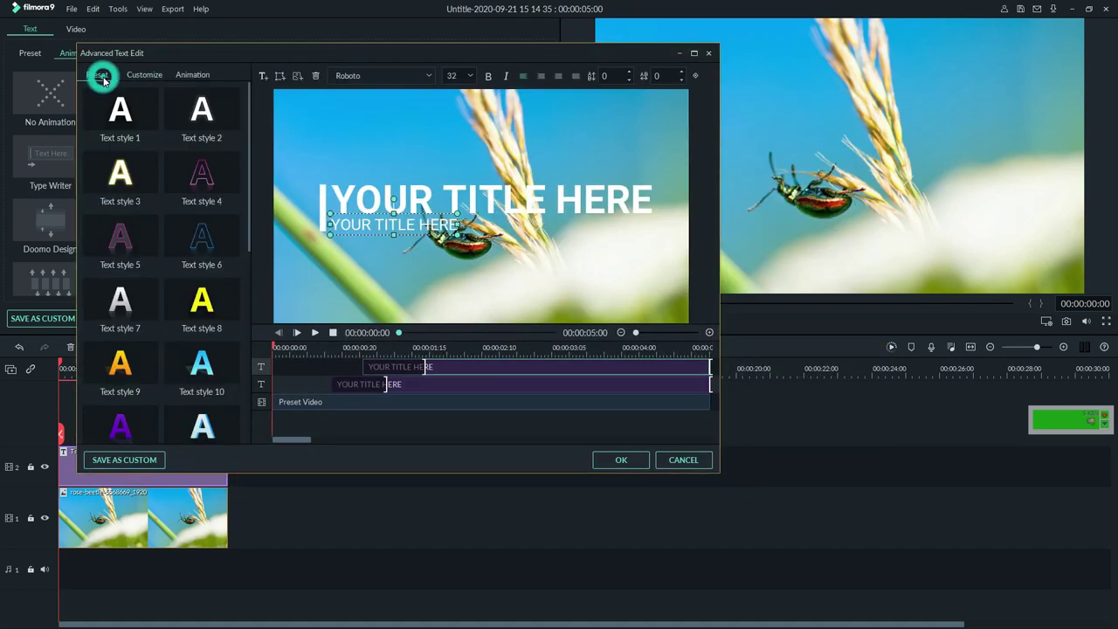
drag(143, 49, 191, 49)
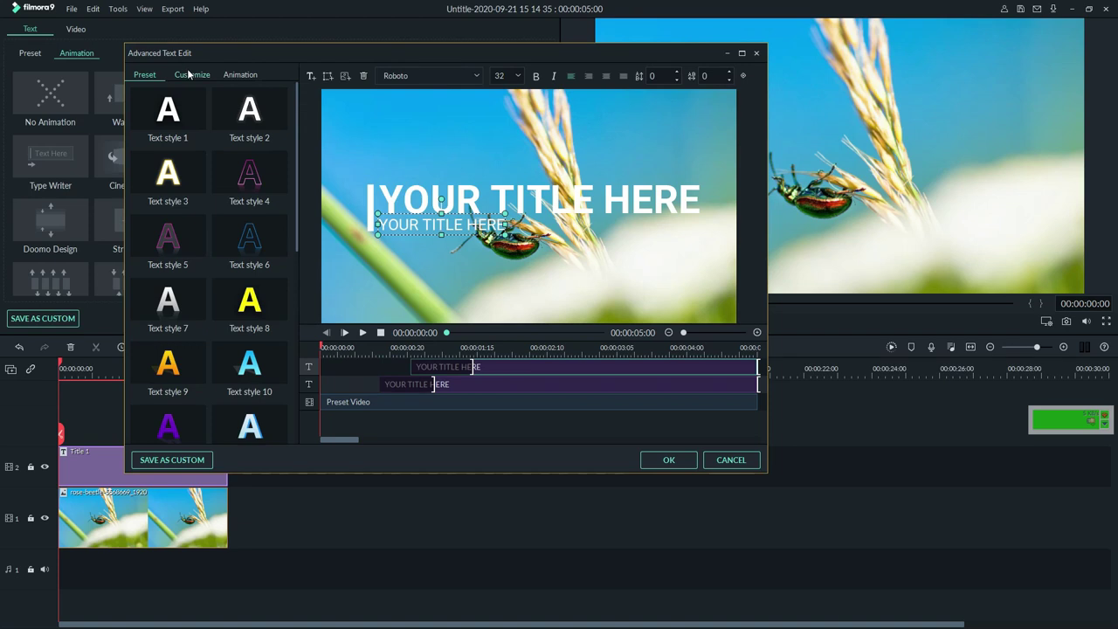
click(190, 74)
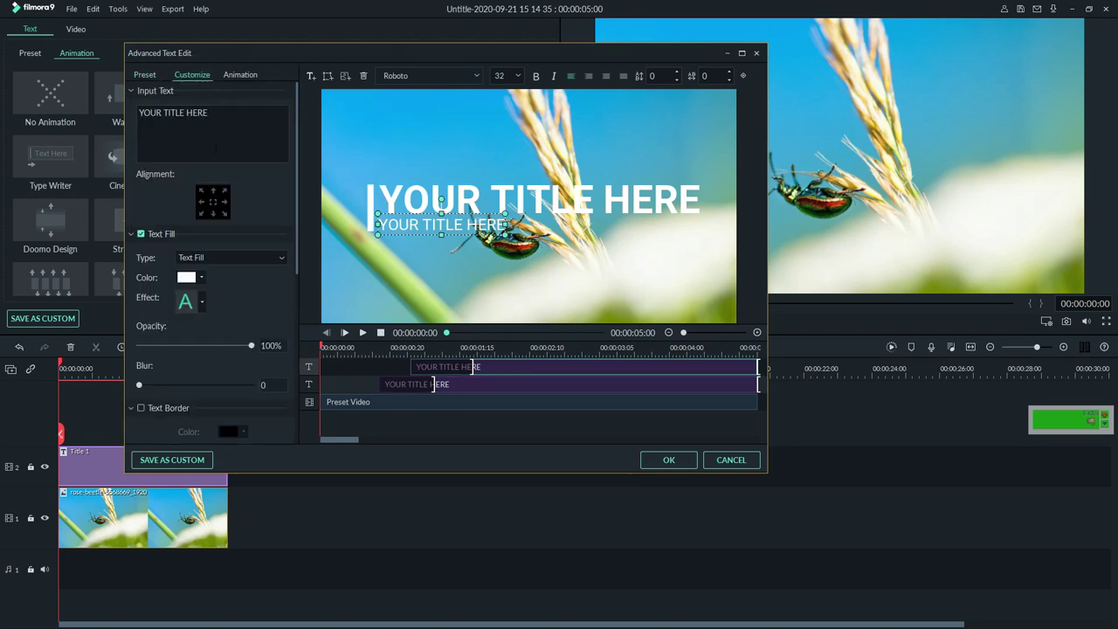
click(244, 77)
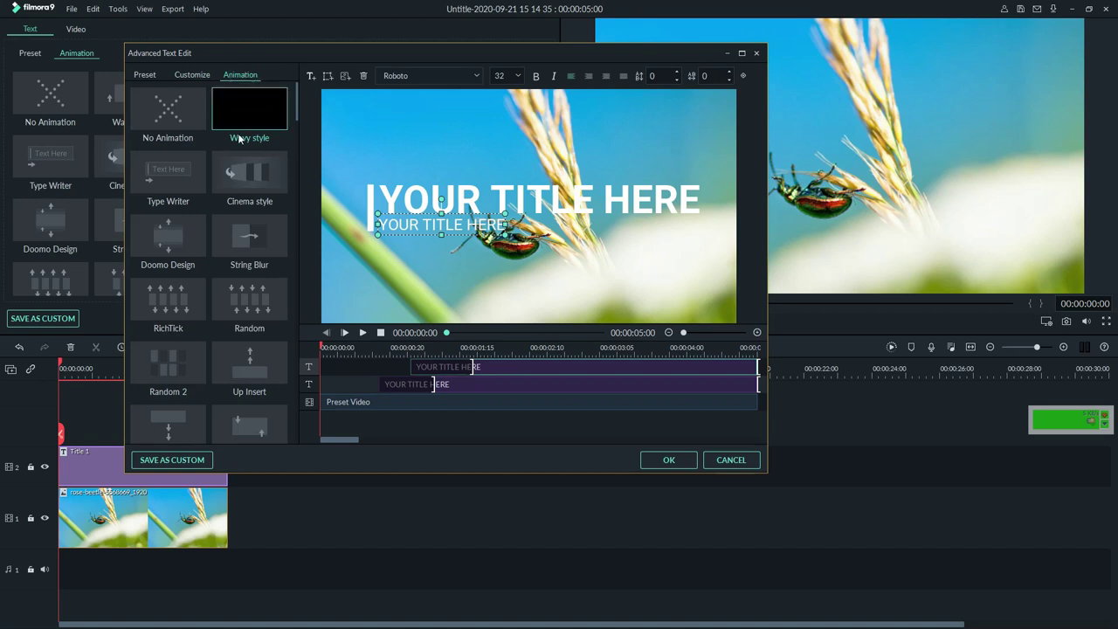
drag(320, 53, 247, 53)
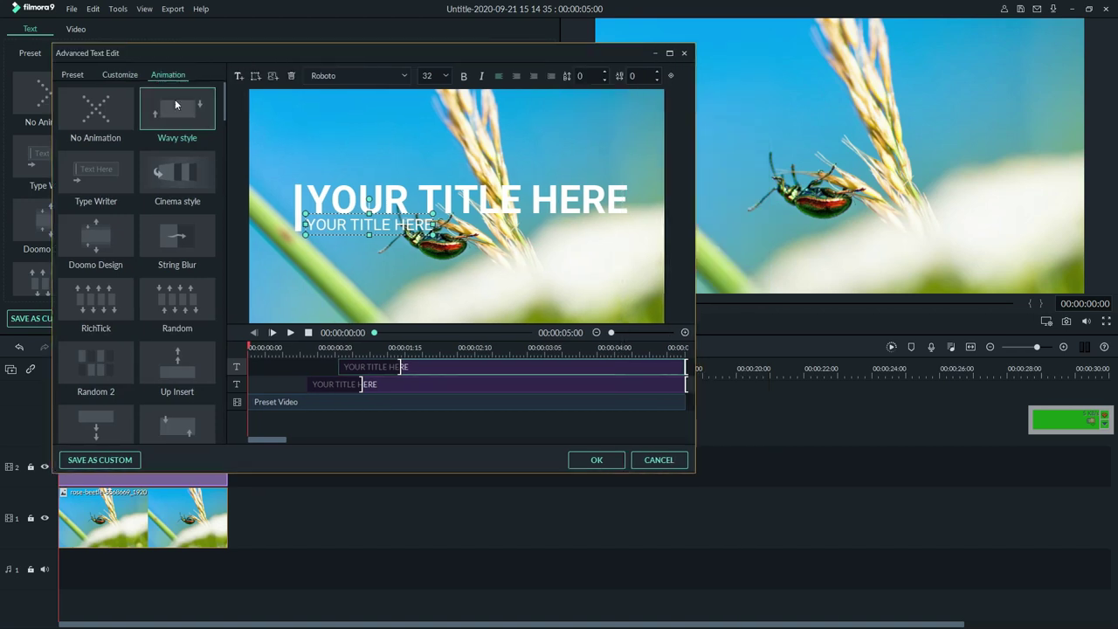
- Try Random and String Blur animations on the small text line, and Doomo Design and Wavy style on the large title line
click(179, 297)
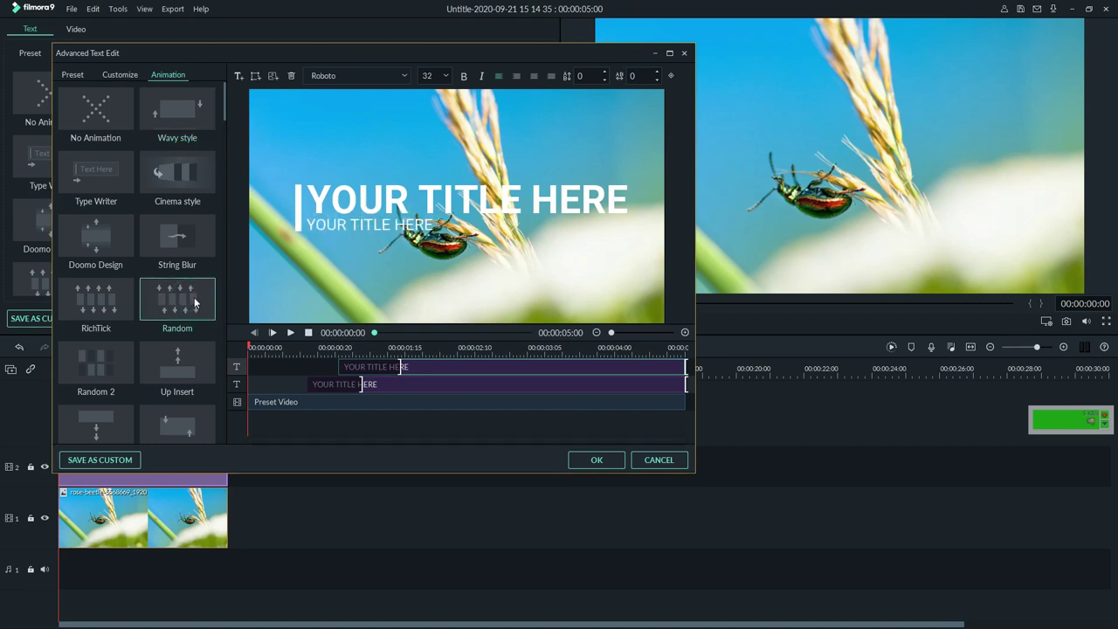
click(190, 247)
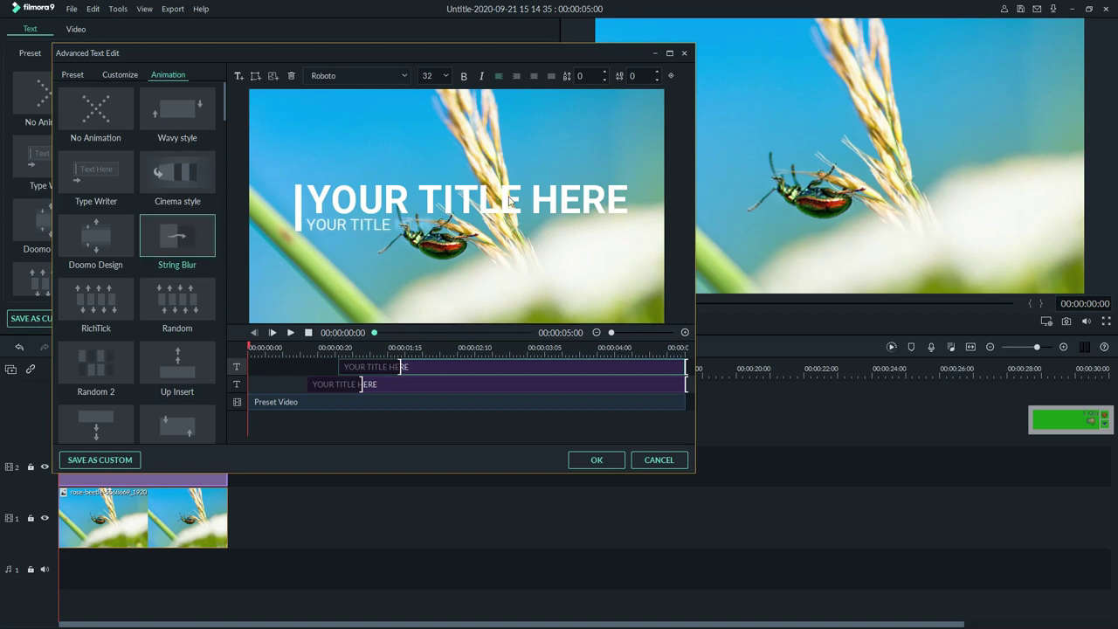
click(512, 194)
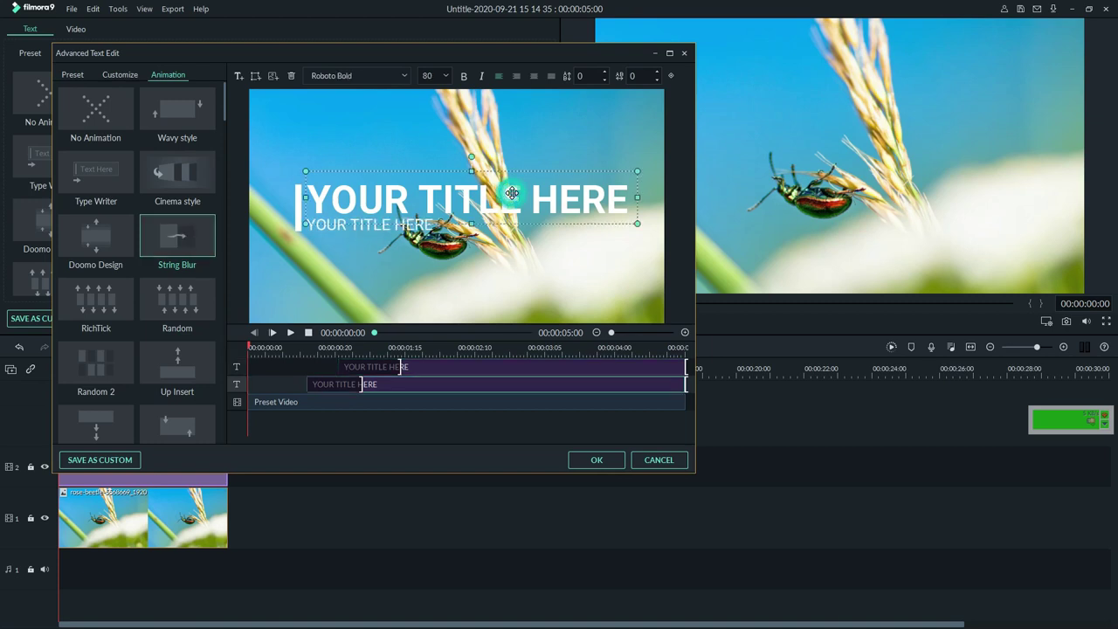
click(117, 225)
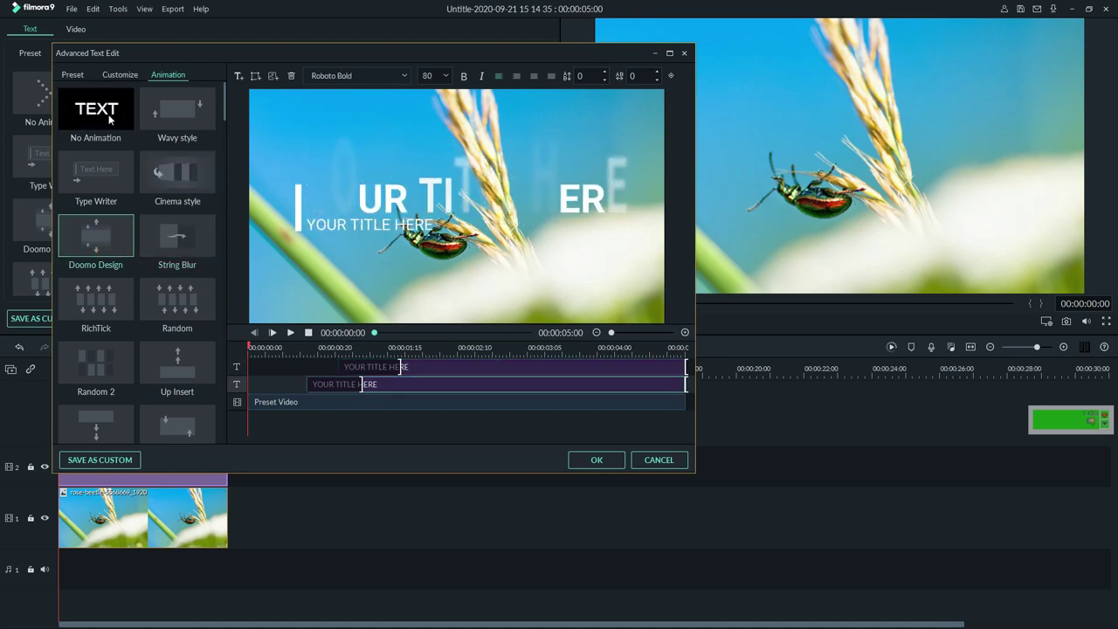
click(183, 120)
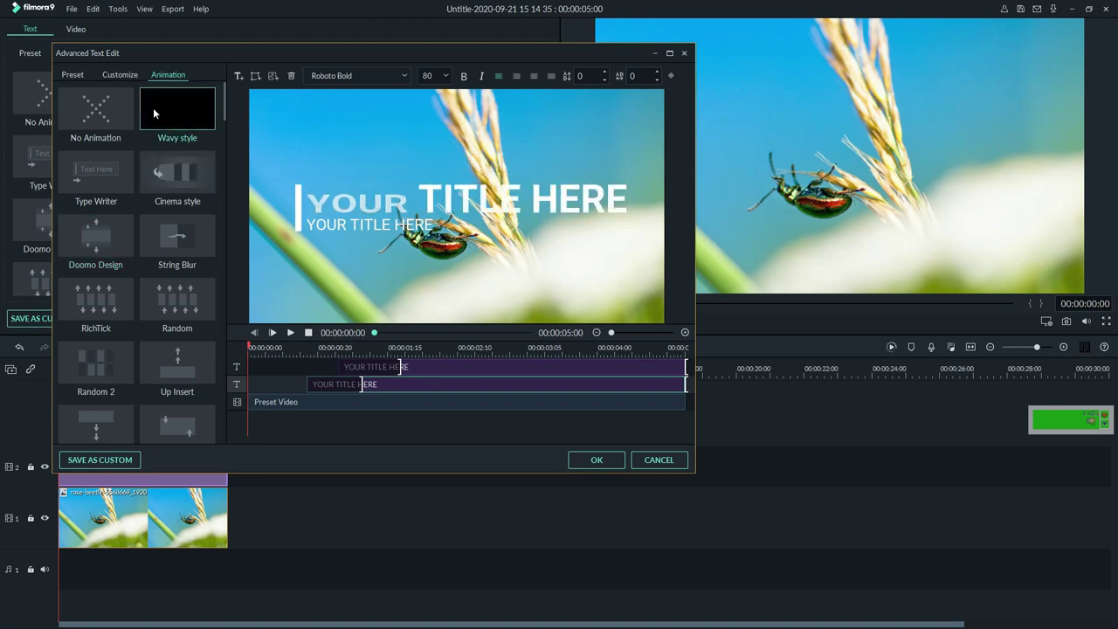
- Try shifting the small text line slightly earlier, undo the move, and play the title in the advanced editor's preview
drag(481, 372, 540, 358)
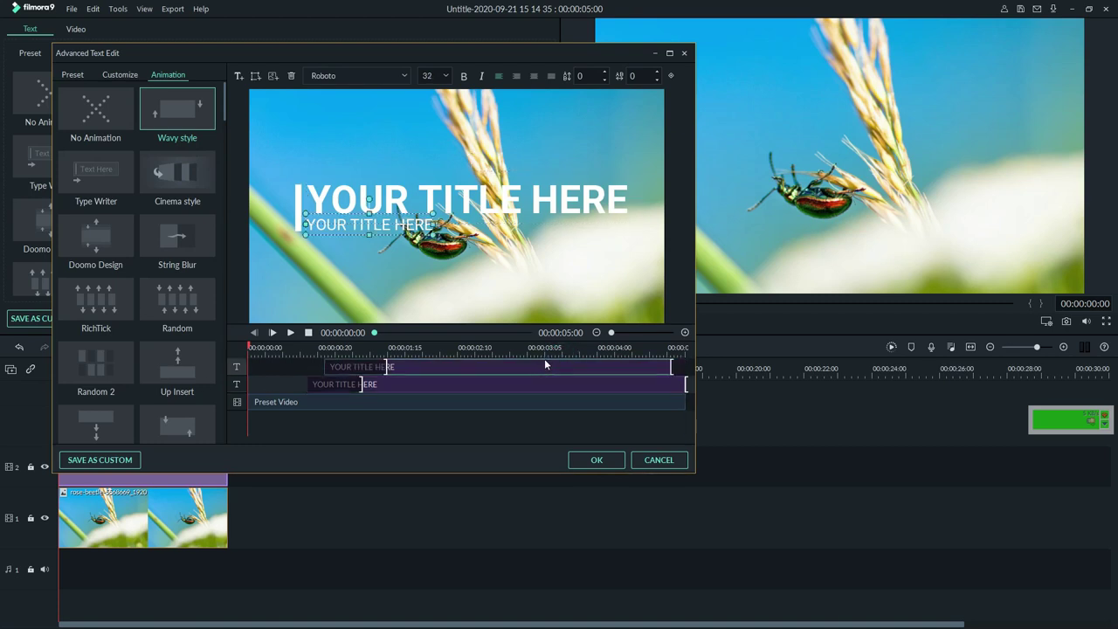
key(ctrl+z)
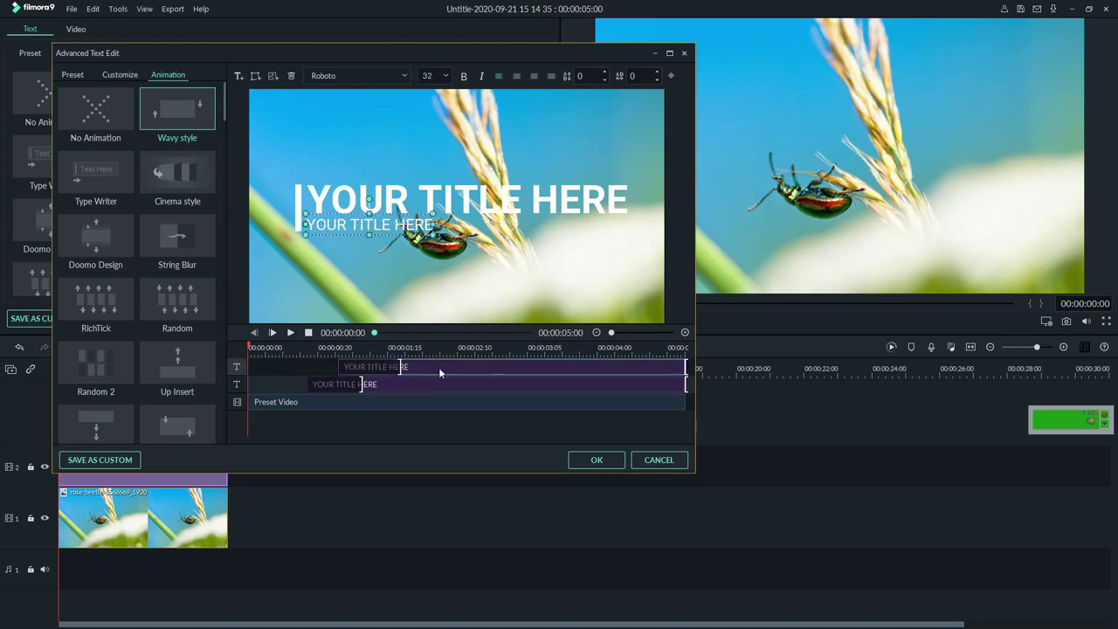
click(290, 333)
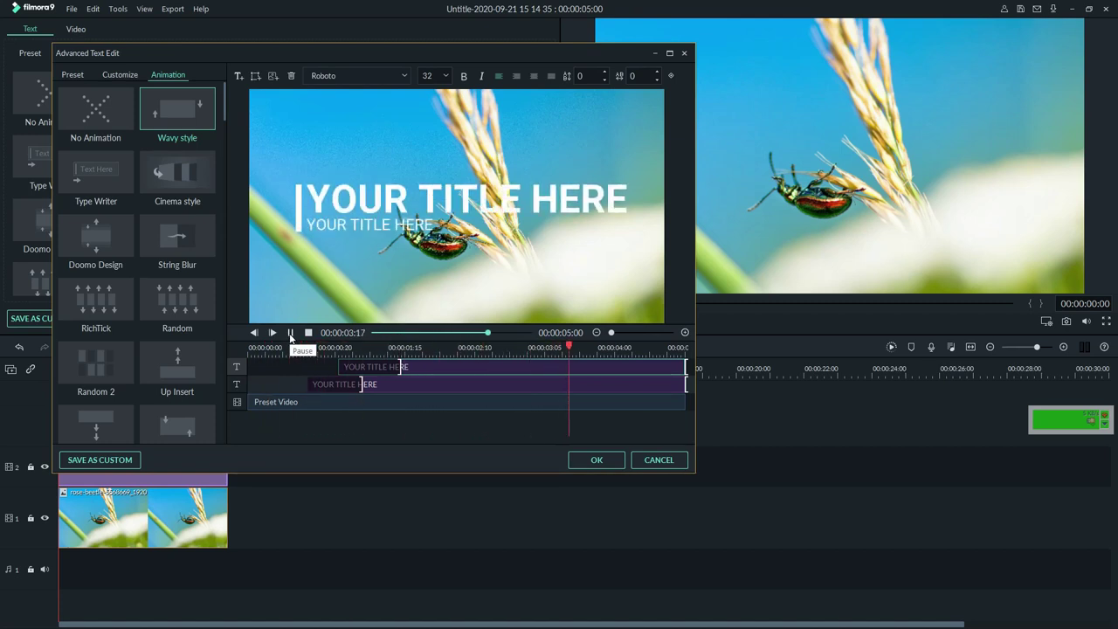
click(290, 333)
click(291, 368)
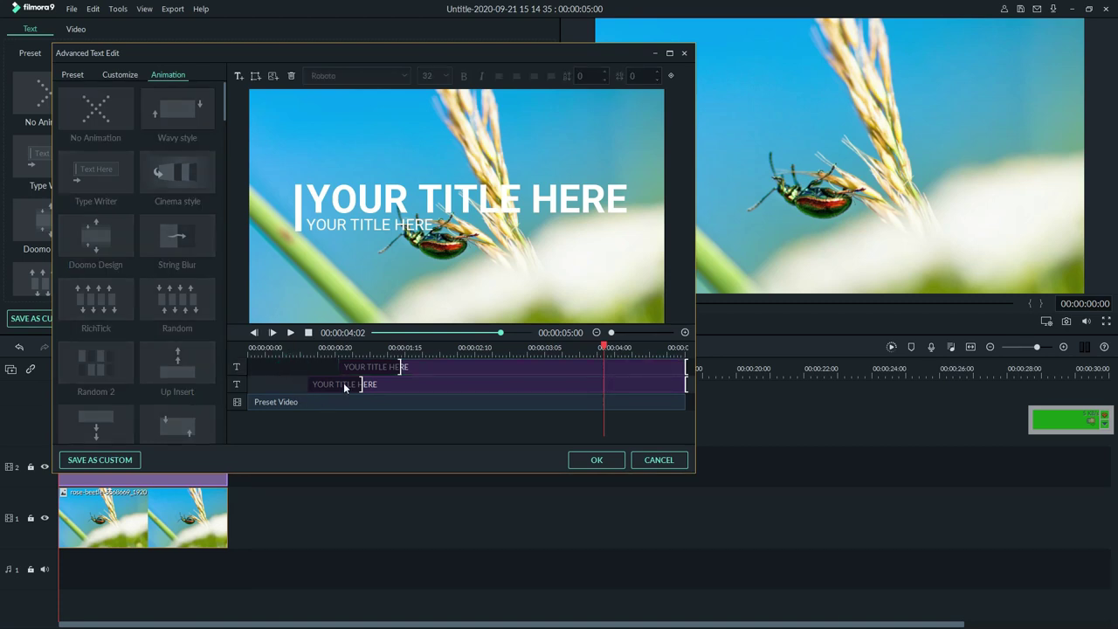
click(270, 348)
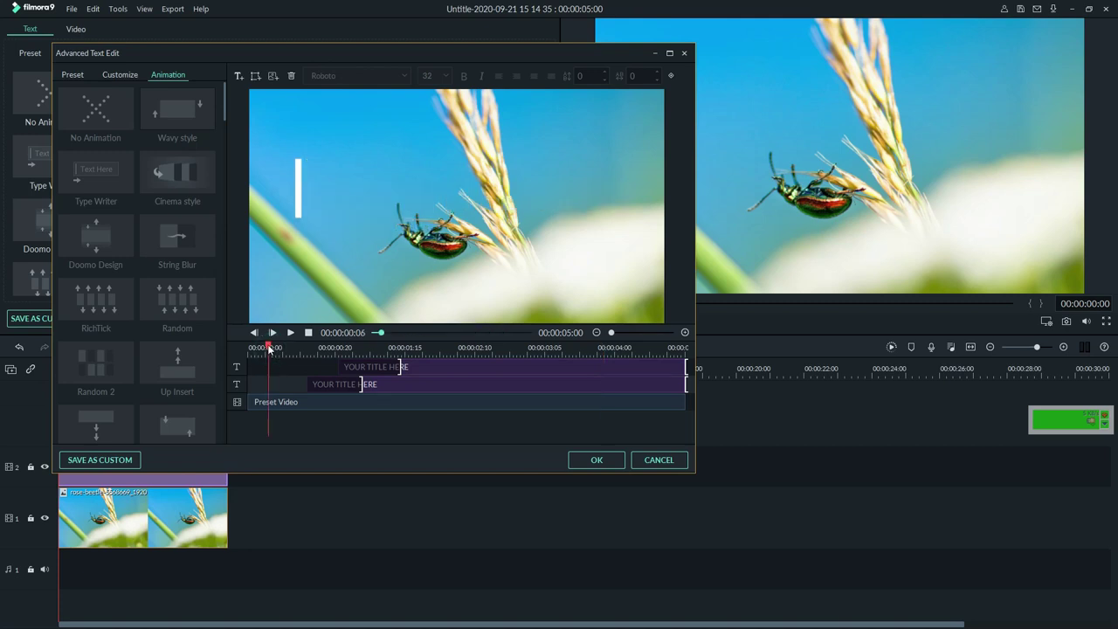
drag(271, 351, 242, 352)
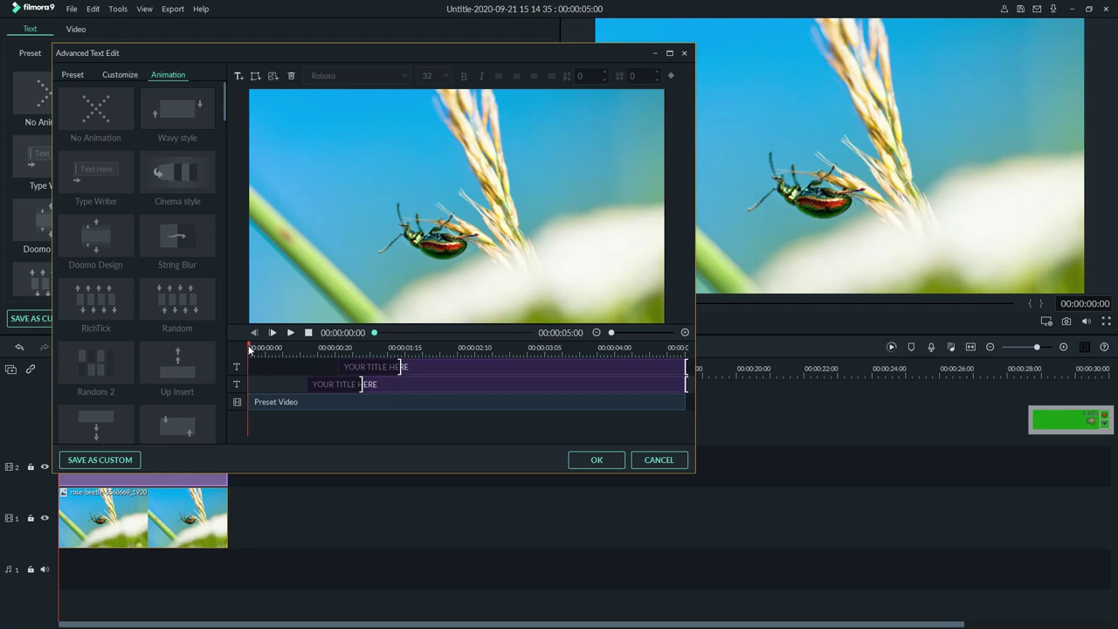
- Scrub through the entrance animations of the large title and the small text line to examine when each starts and ends
drag(250, 349, 312, 357)
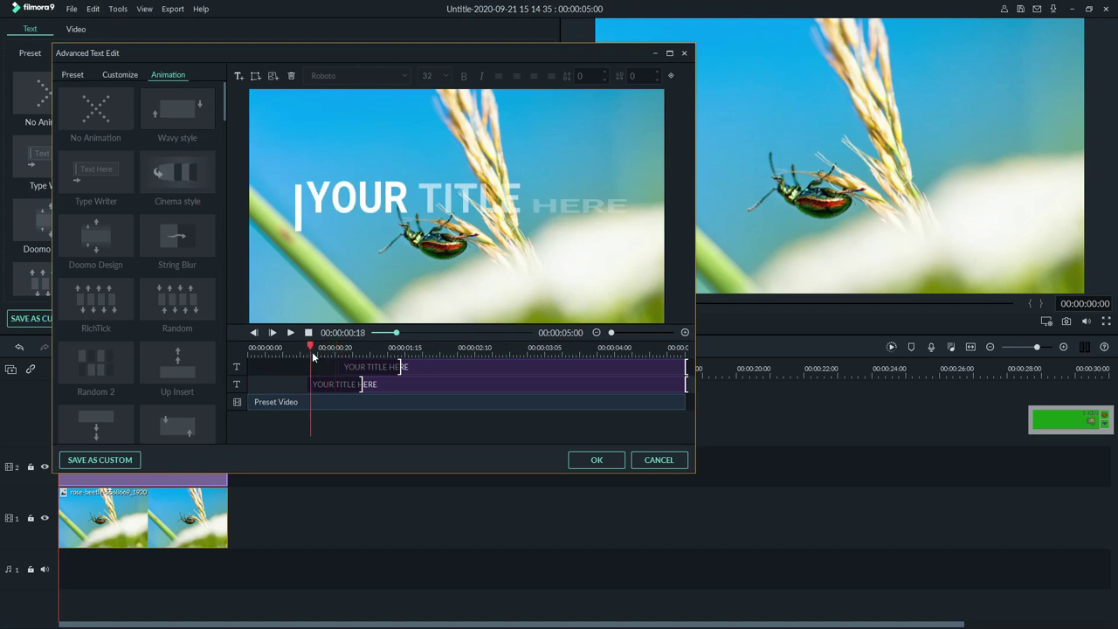
click(338, 385)
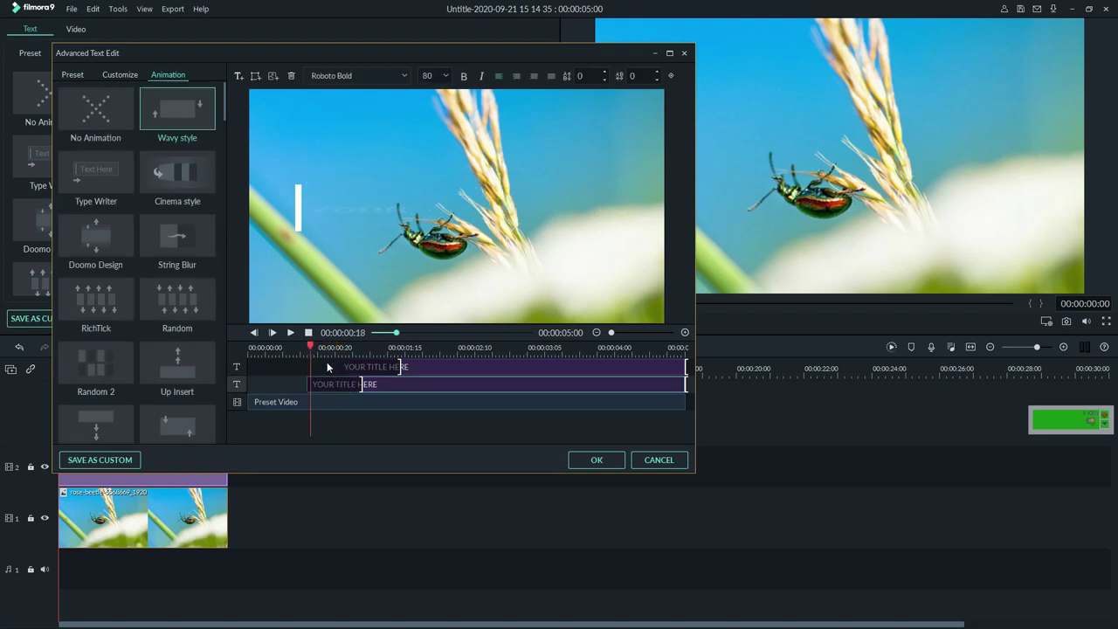
drag(310, 346, 358, 352)
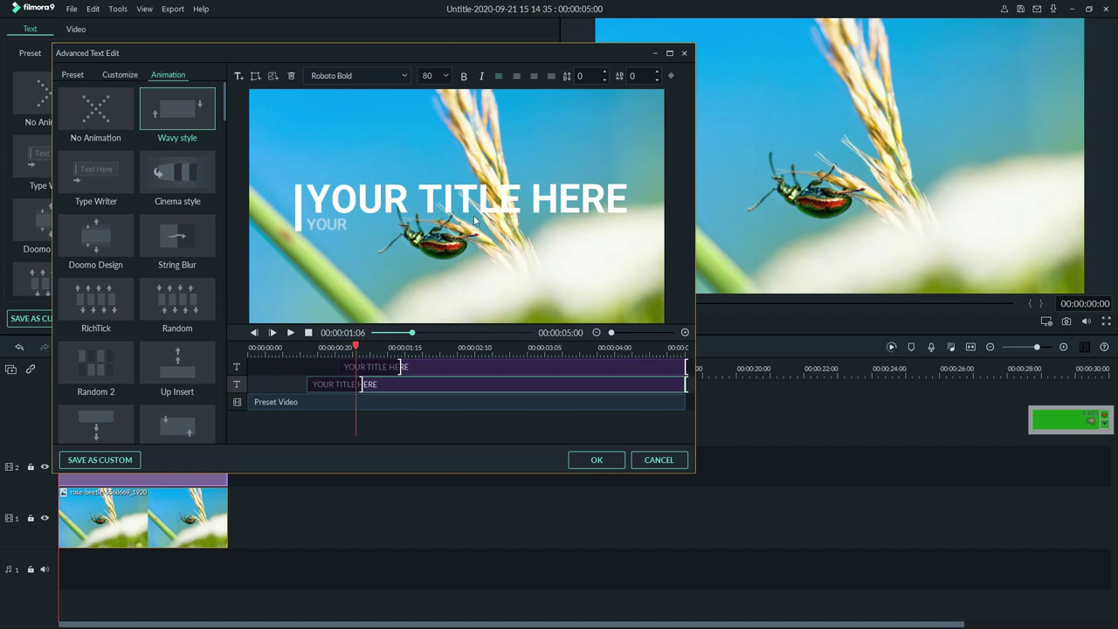
mouse_move(358, 348)
mouse_down()
mouse_move(305, 348)
mouse_move(360, 337)
mouse_up()
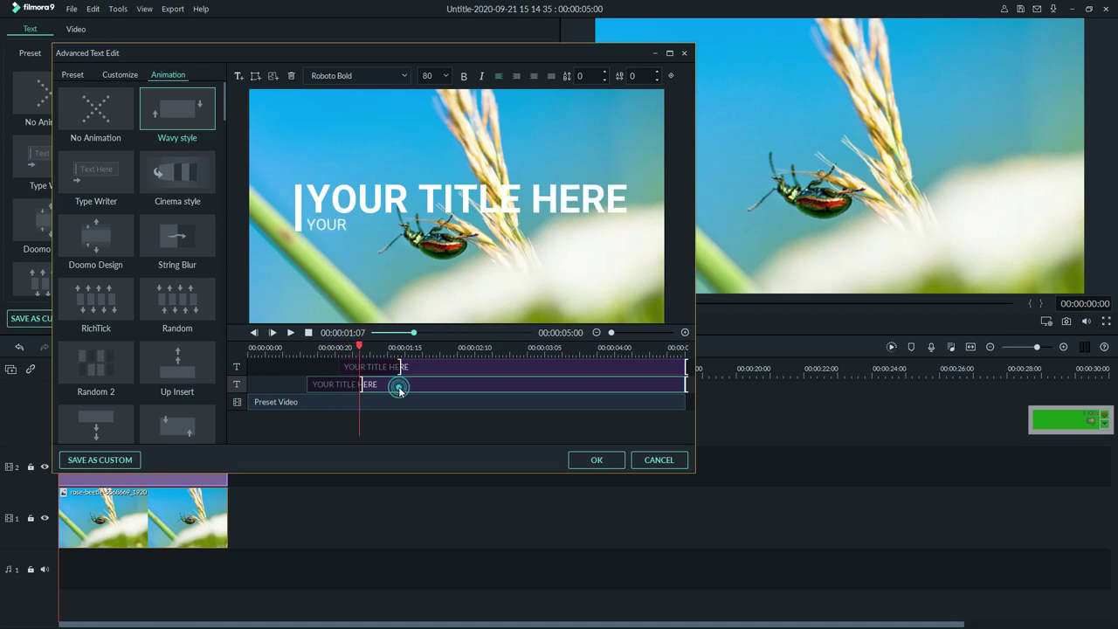
drag(361, 350, 373, 346)
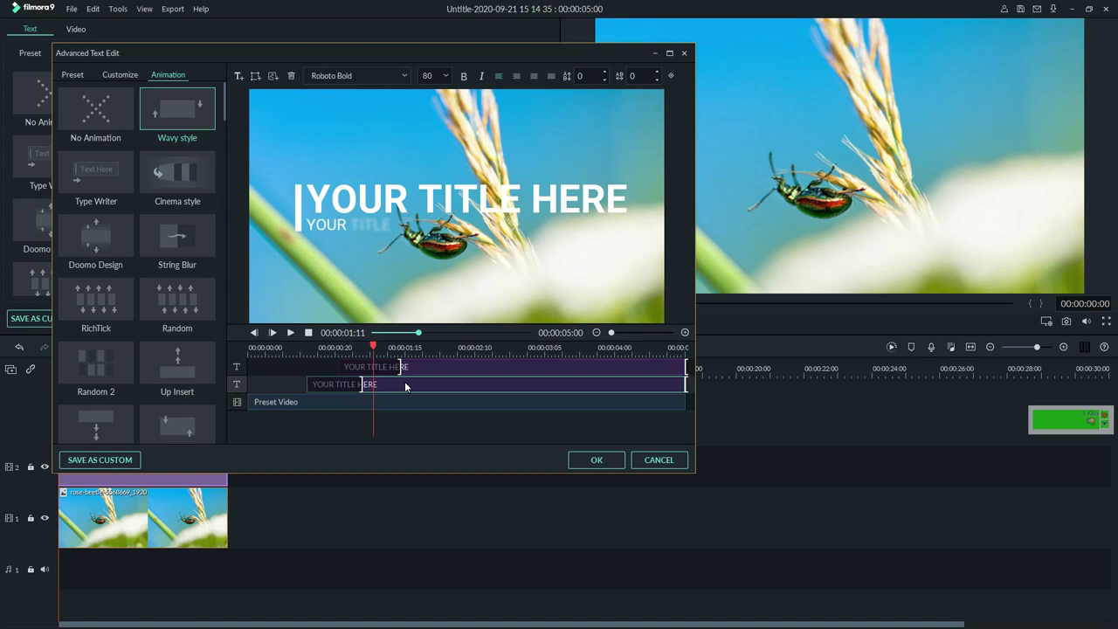
mouse_move(373, 346)
mouse_down()
mouse_move(362, 346)
mouse_move(625, 351)
mouse_move(365, 349)
mouse_move(425, 356)
mouse_move(344, 367)
mouse_move(319, 350)
mouse_move(276, 349)
mouse_move(360, 355)
mouse_move(305, 358)
mouse_up()
- Lengthen the entrance animations to end at about 00:00:01:22 for the large title and just past 00:00:02:10 for the small line, and preview them
mouse_move(360, 383)
mouse_down()
mouse_move(319, 384)
mouse_move(262, 349)
mouse_move(354, 358)
mouse_move(306, 358)
mouse_move(410, 382)
mouse_up()
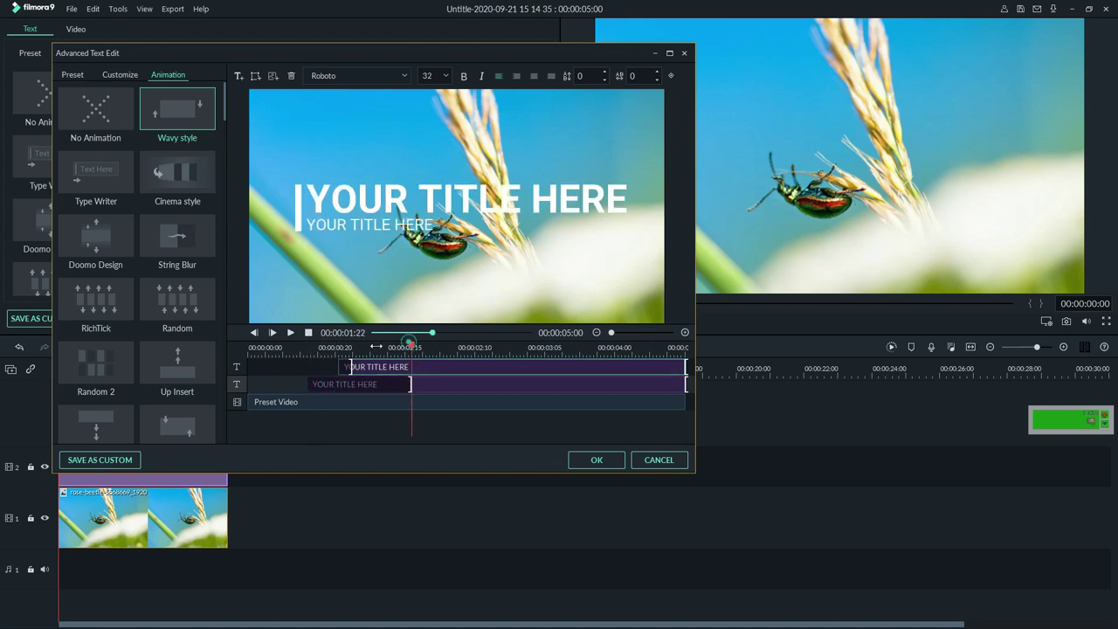
drag(415, 349, 467, 366)
drag(403, 352, 256, 352)
click(294, 334)
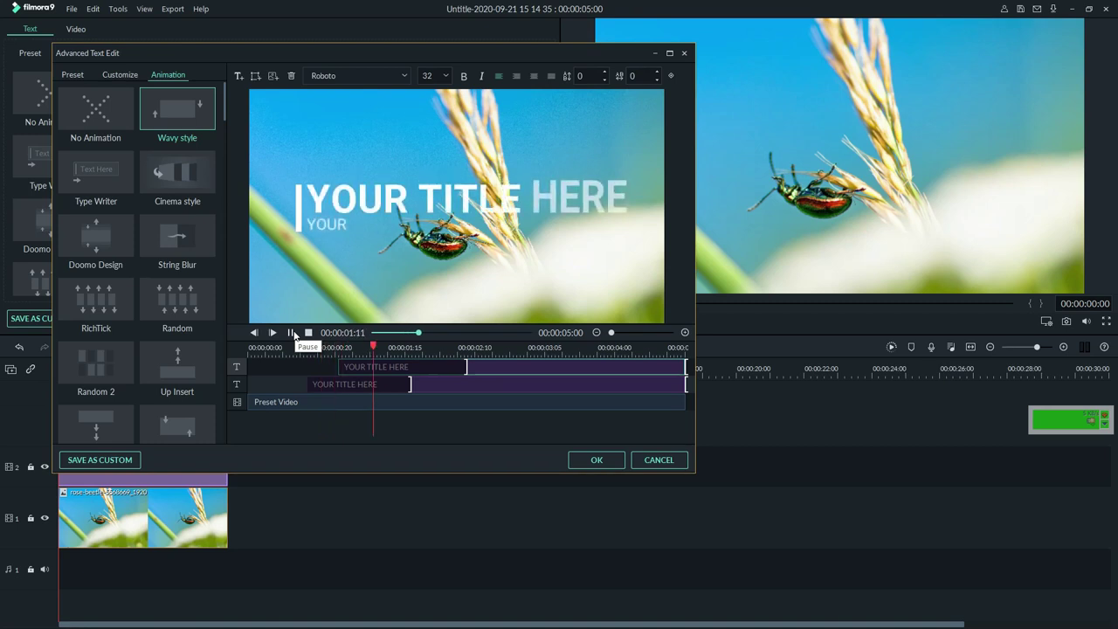
click(290, 333)
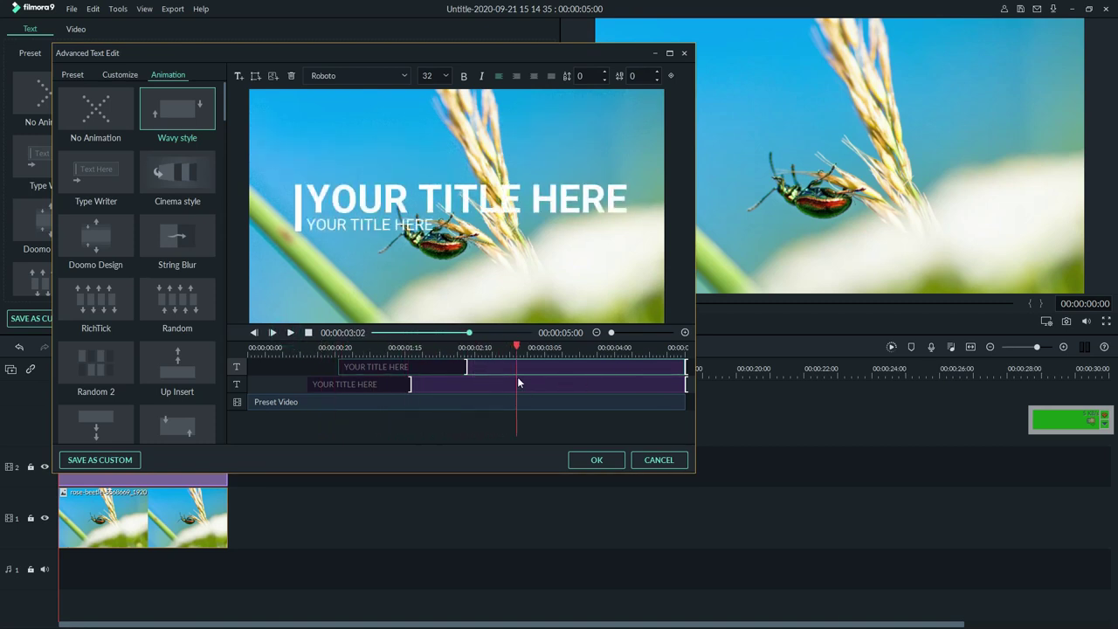
- Shorten the small text line's entrance animation to end at about 00:00:02:02, lengthen its exit animation, and apply and preview the changes
drag(467, 367, 428, 368)
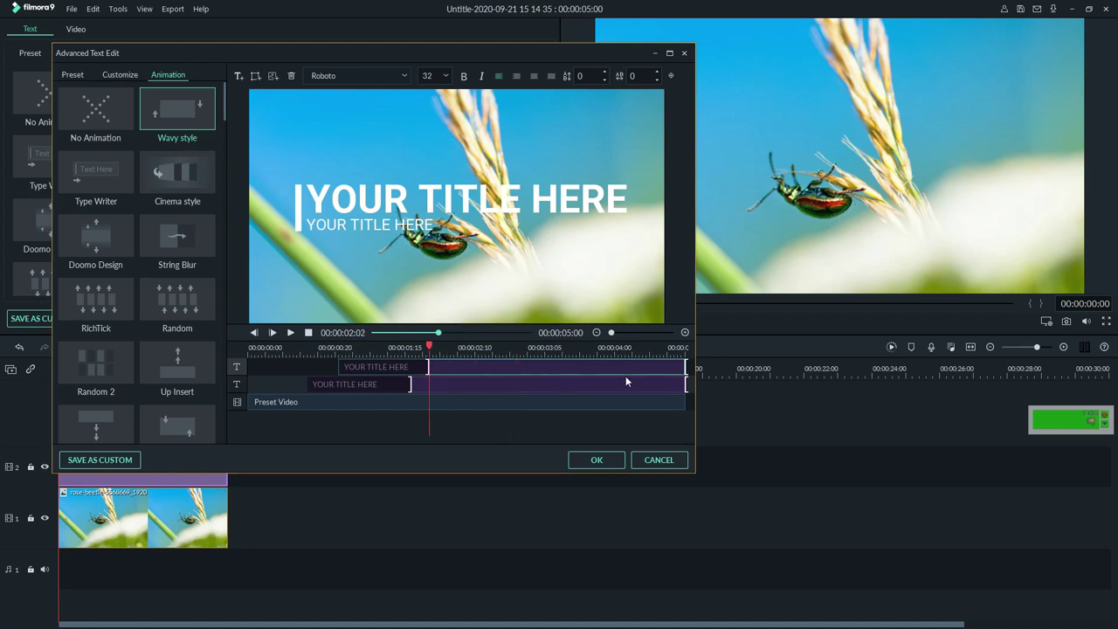
drag(686, 367, 208, 349)
click(596, 460)
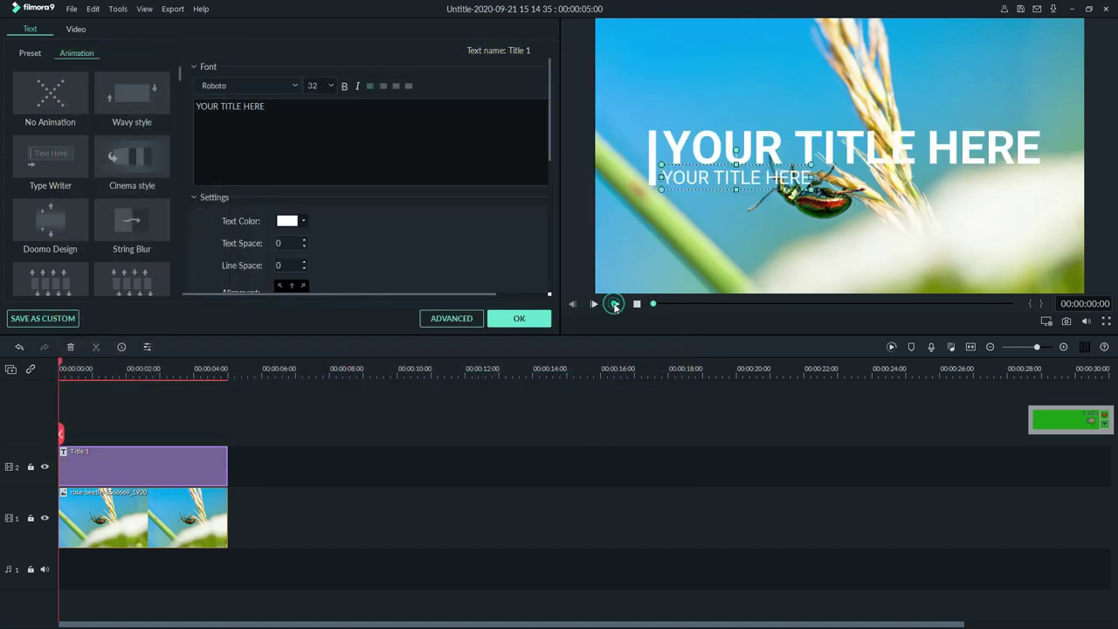
click(615, 304)
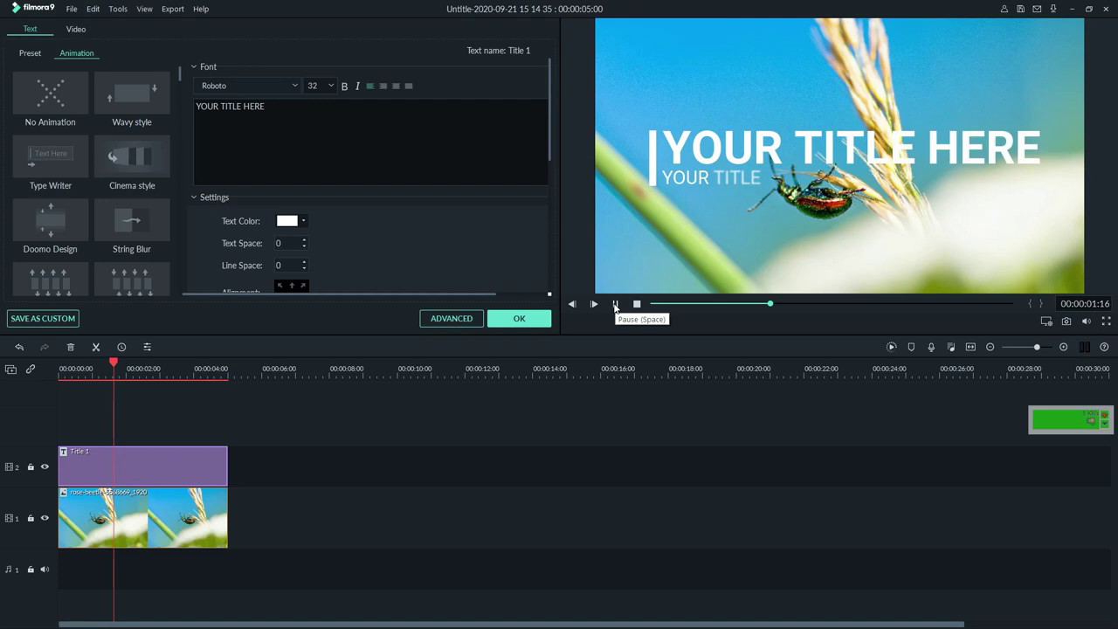
click(615, 304)
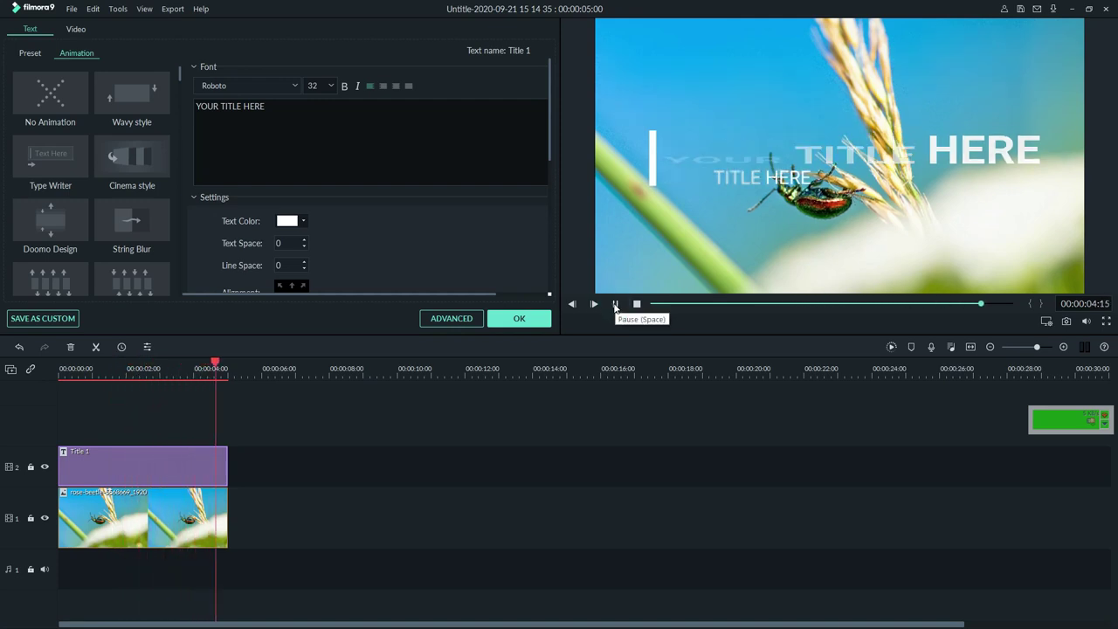
- Delete the Title 1 clip from the timeline and close its text editing panel
click(174, 462)
key(Delete)
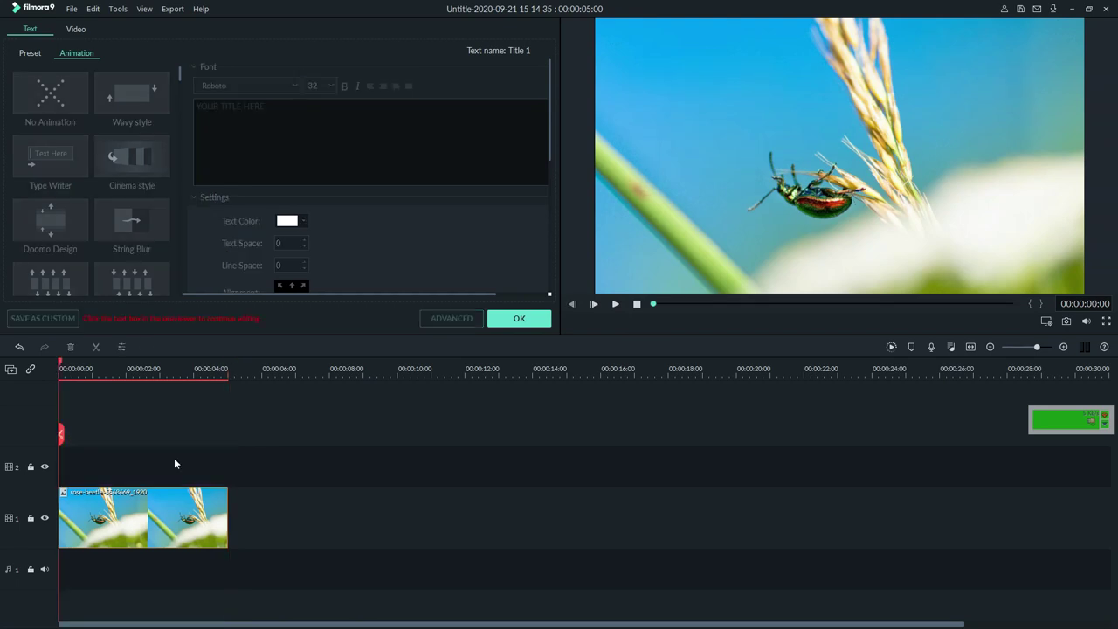
click(519, 318)
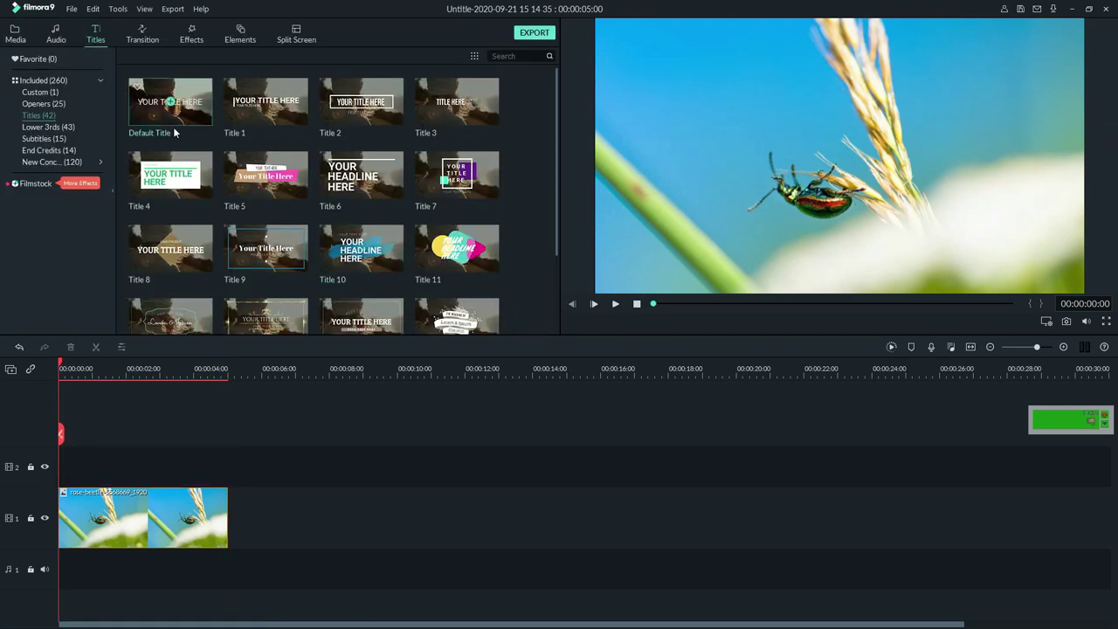
- Find Opener 21 among the opener templates and add it to the track above the rose-beetle image
click(48, 105)
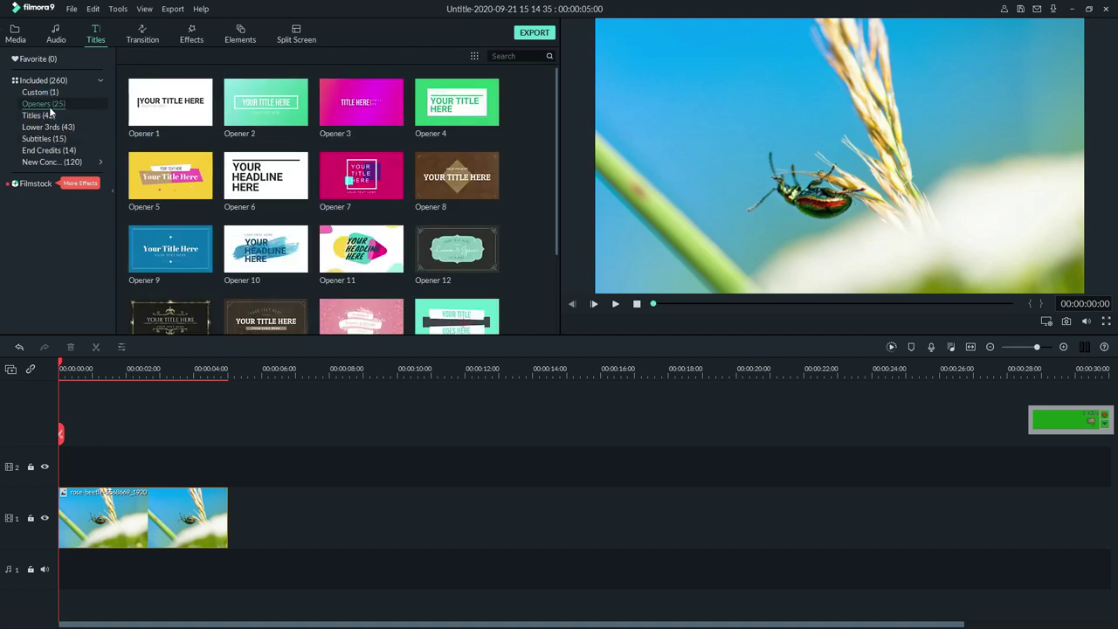
drag(559, 148, 559, 250)
mouse_move(461, 225)
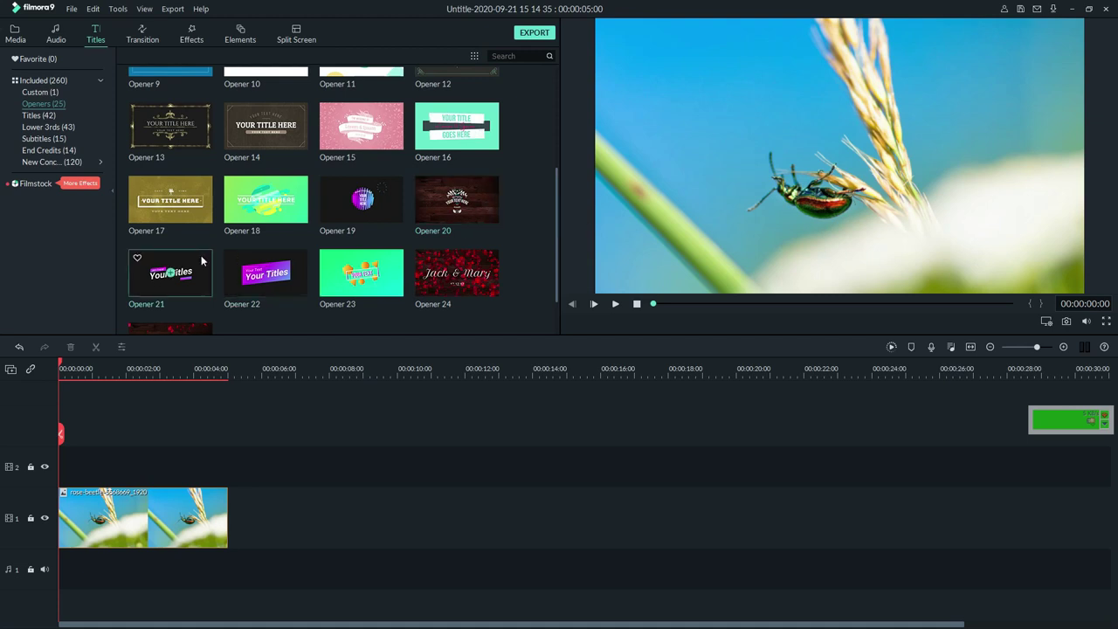
click(171, 273)
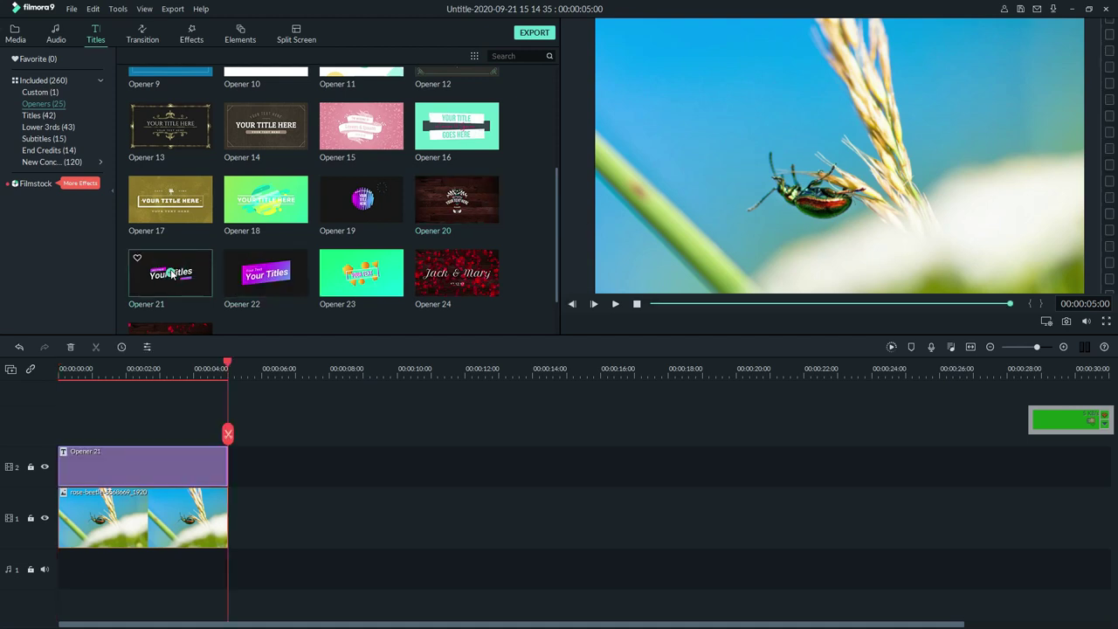
- Play Opener 21 in the preview from the start of the timeline
drag(228, 364, 21, 370)
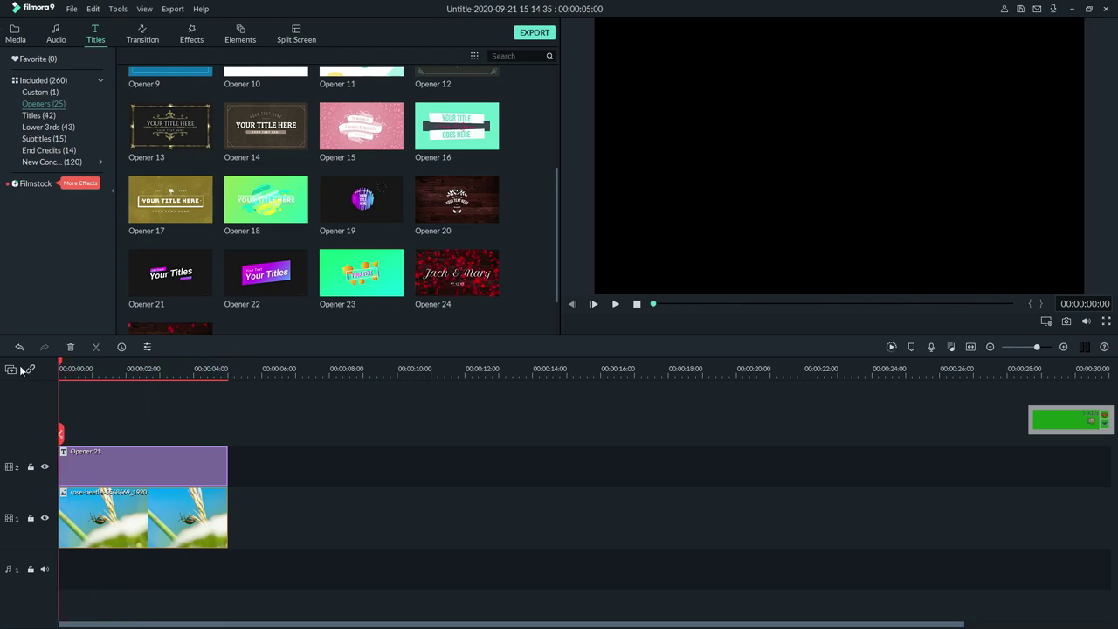
click(614, 304)
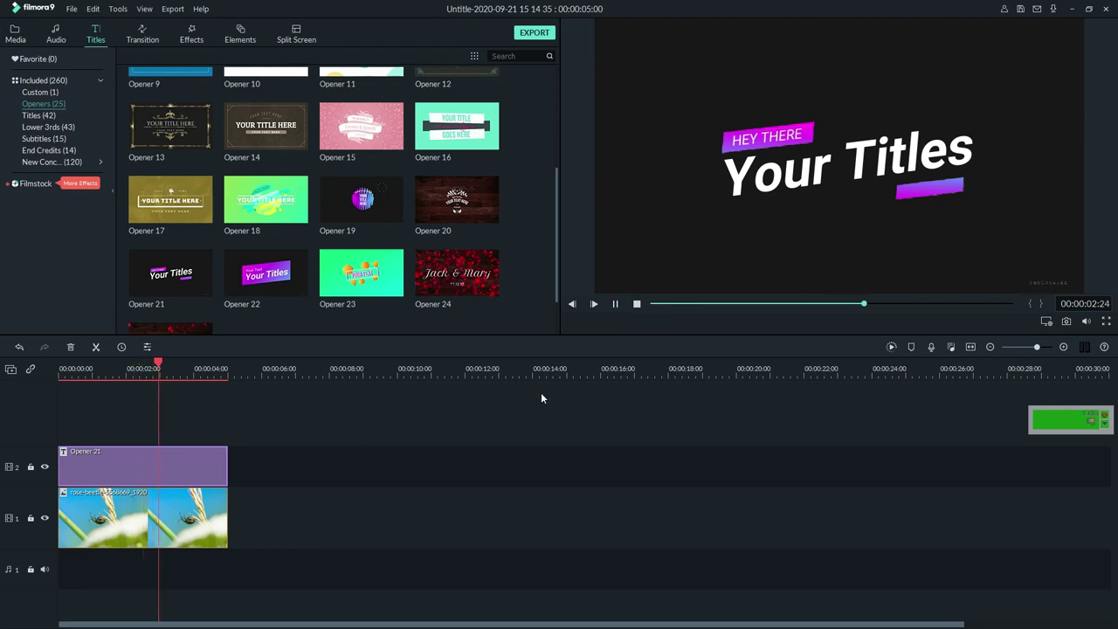
click(614, 305)
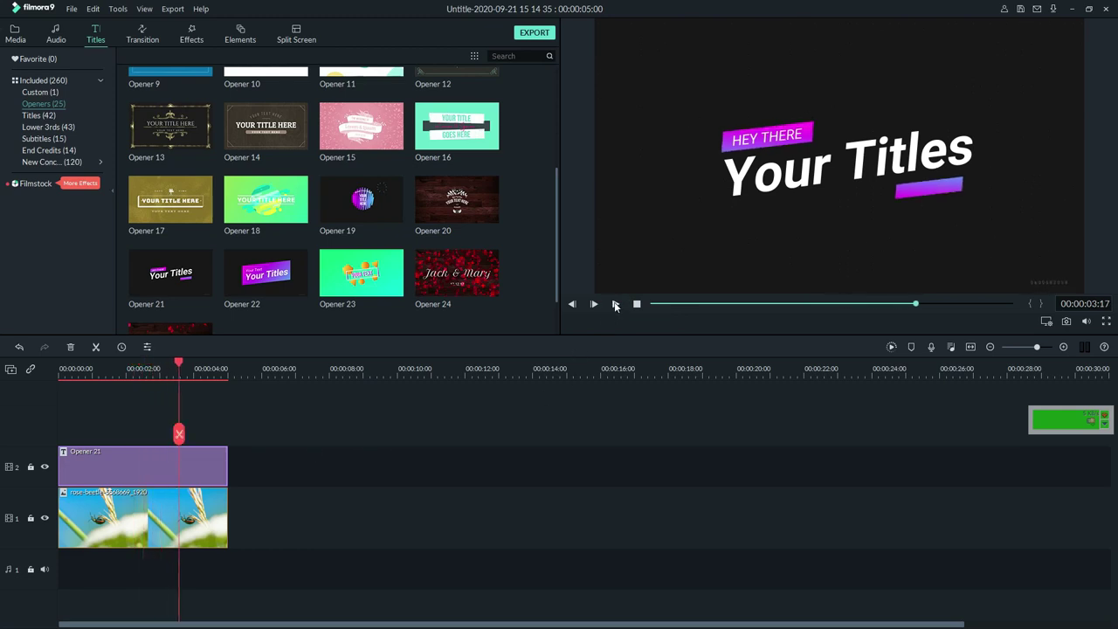
- Open Opener 21 in the advanced text editor and select its HEY THERE text layer
double_click(203, 463)
click(460, 316)
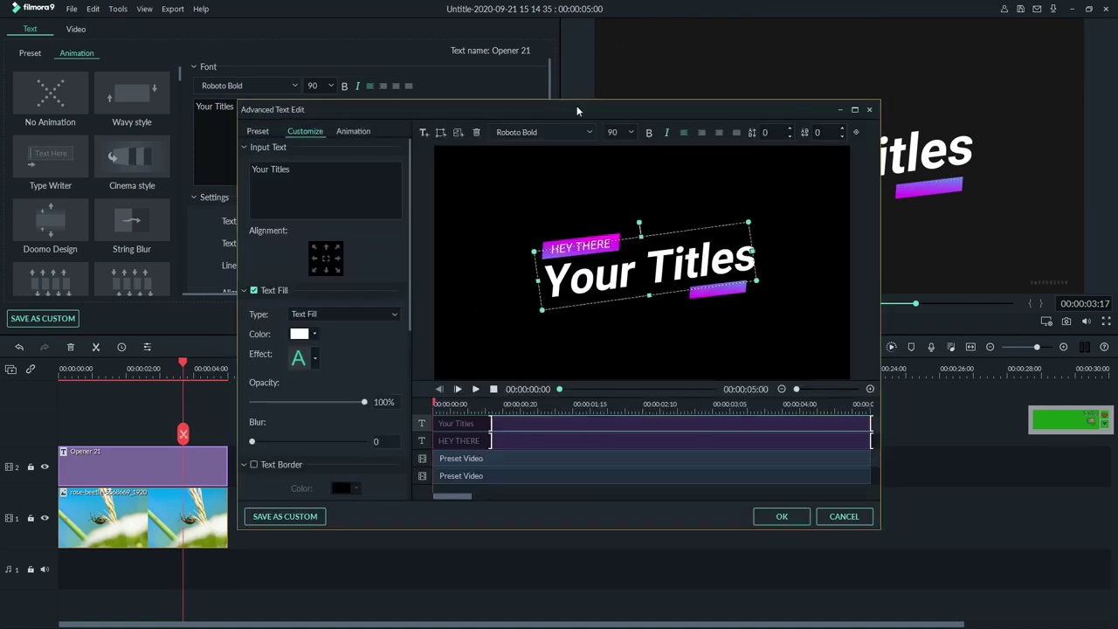
drag(577, 110, 372, 72)
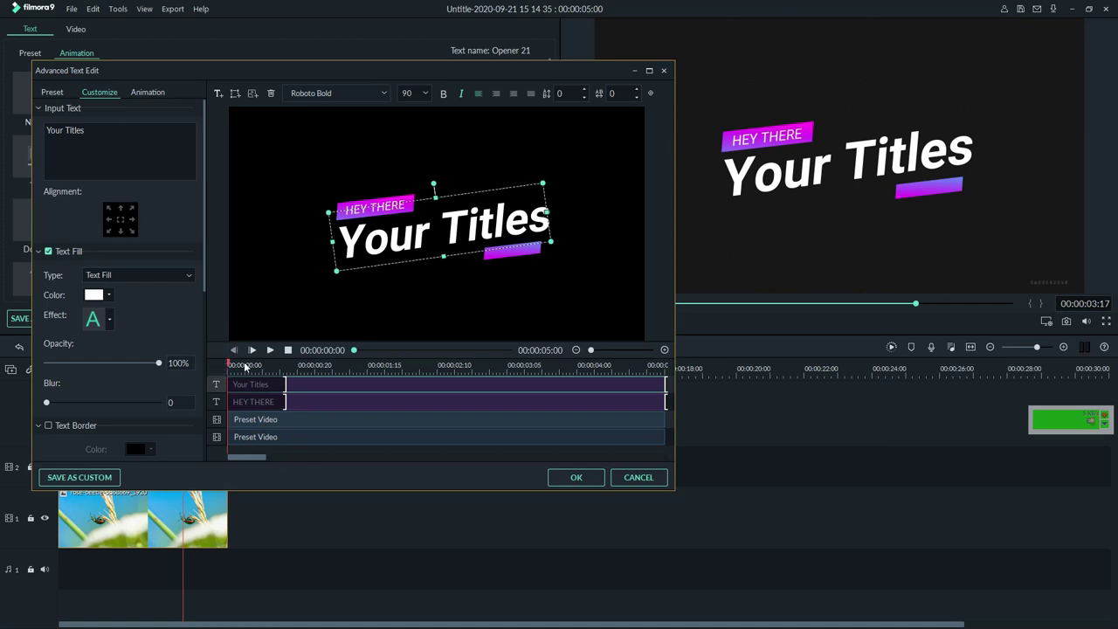
mouse_move(229, 367)
mouse_down()
mouse_move(259, 371)
mouse_move(222, 371)
mouse_up()
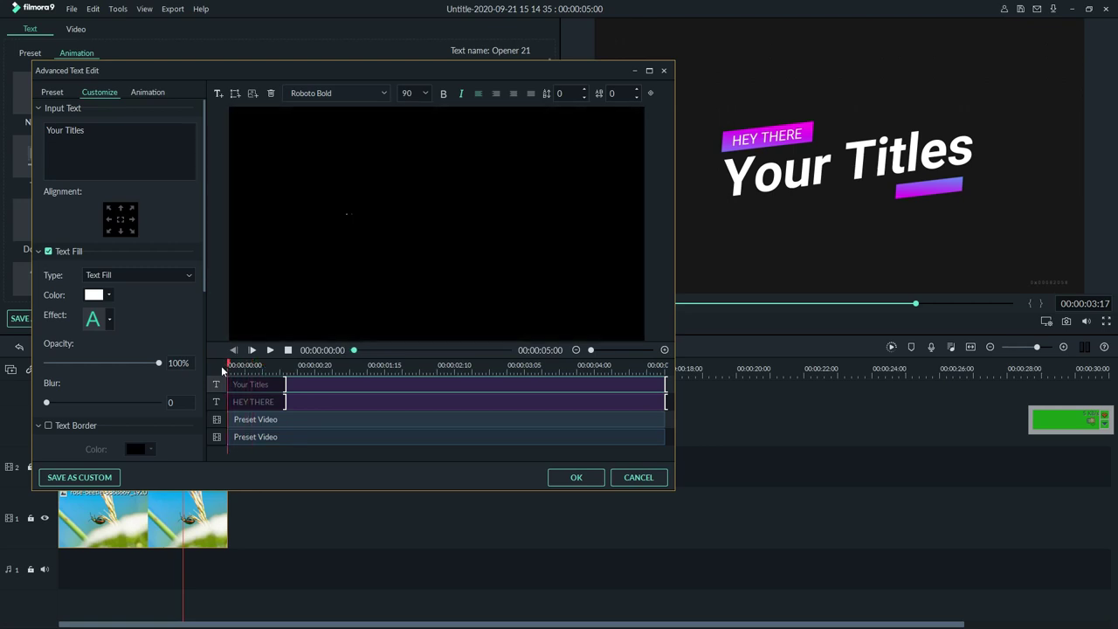
click(338, 420)
click(334, 401)
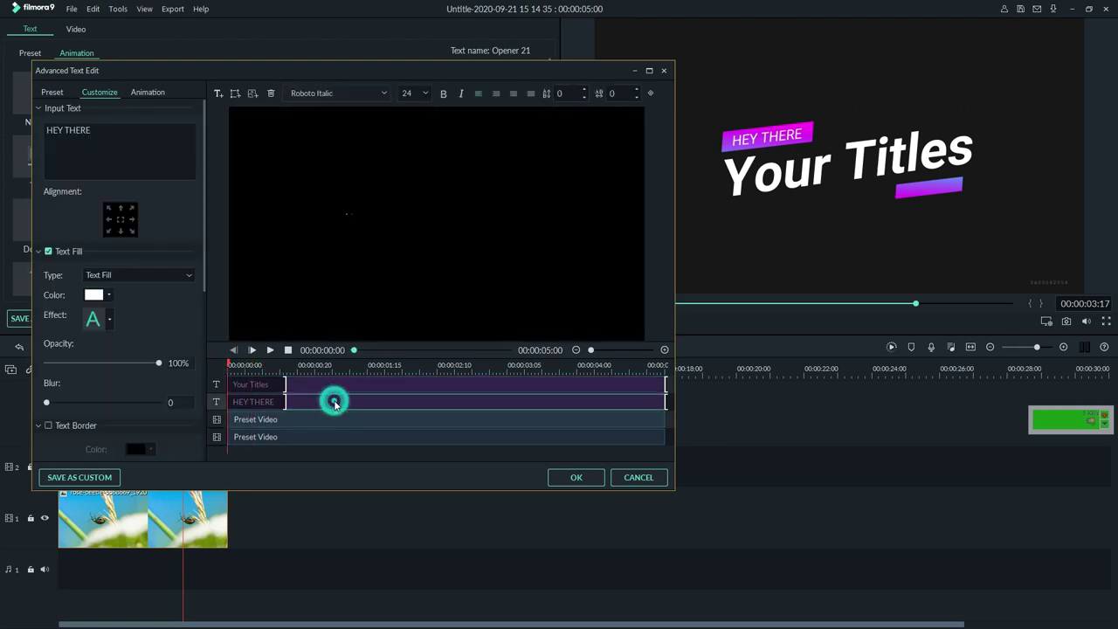
- Set the entrance animations to end at about 00:00:00:12 for Your Titles and about 00:00:01:00 for HEY THERE
drag(230, 365, 350, 370)
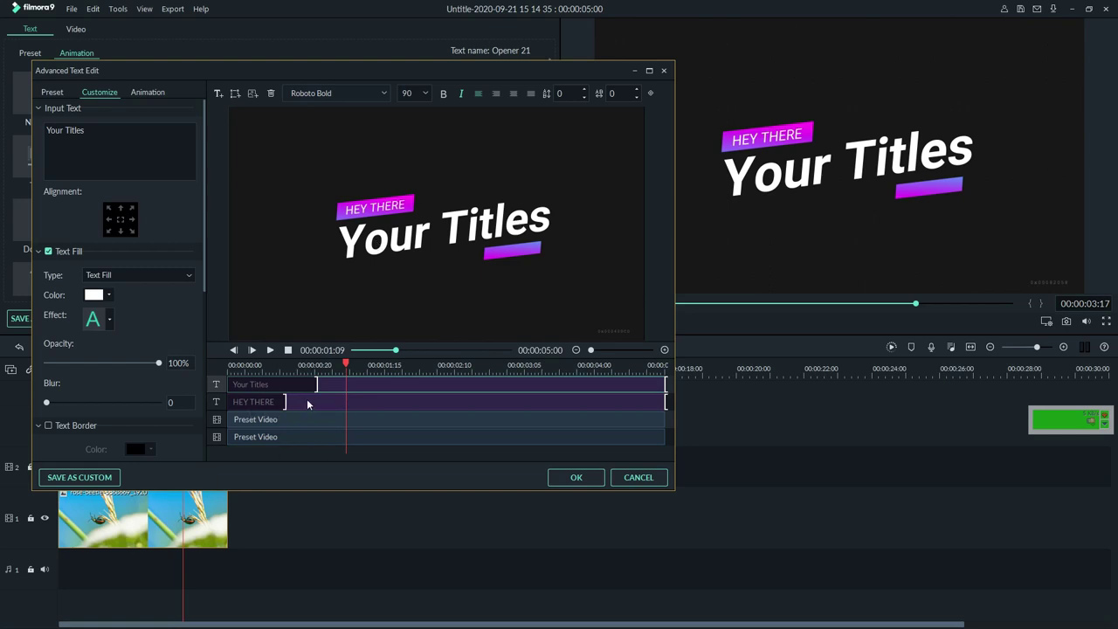
drag(346, 367, 304, 378)
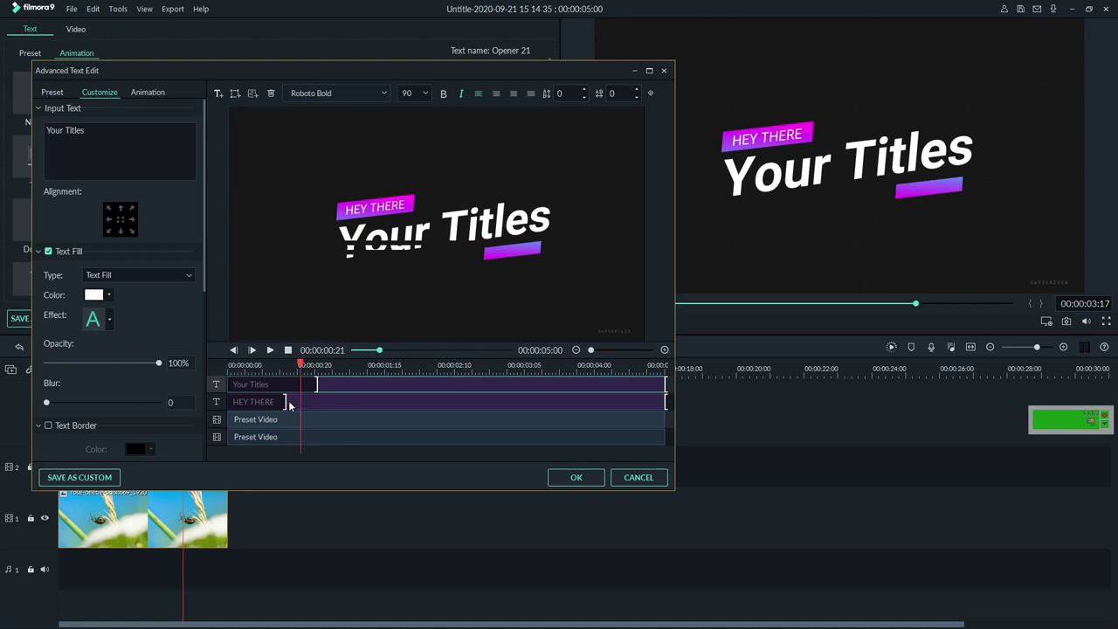
mouse_move(285, 402)
mouse_down()
mouse_move(357, 400)
mouse_move(272, 385)
mouse_up()
drag(356, 401, 287, 367)
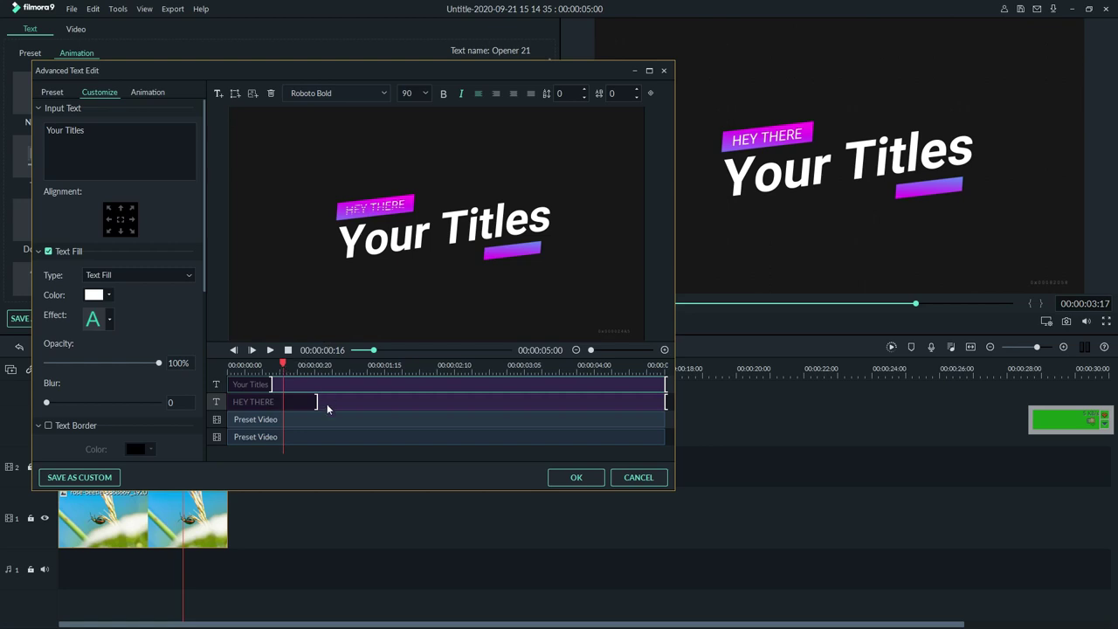
- Set the exit animations to start at about 00:00:04:02 for Your Titles and about 00:00:04:06 for HEY THERE
drag(283, 362, 562, 378)
drag(668, 390, 583, 386)
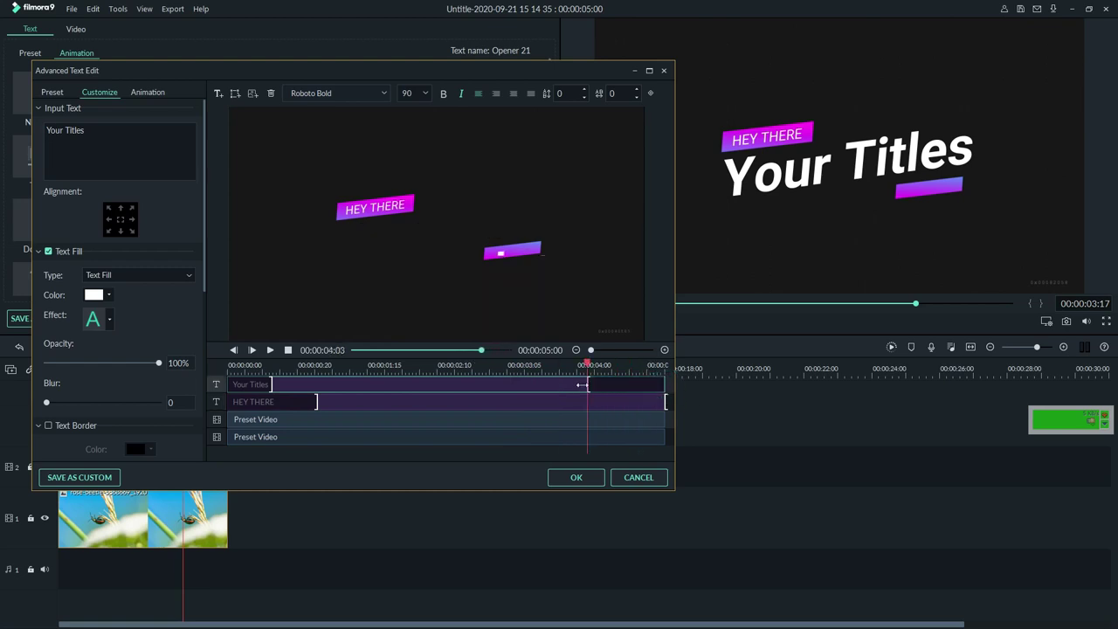
drag(665, 402, 641, 391)
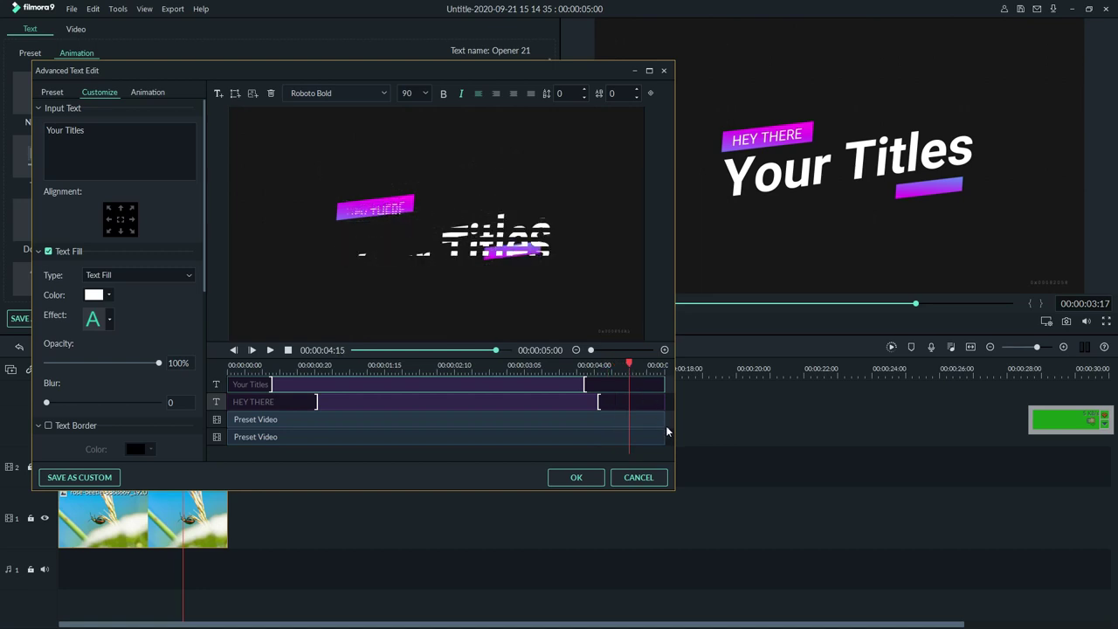
- Try trimming the upper Preset Video layer to end at about 00:00:04:15, preview it, and extend it back to 00:00:05:00
click(662, 423)
drag(637, 420, 629, 423)
mouse_move(629, 367)
mouse_down()
mouse_move(651, 366)
mouse_move(553, 371)
mouse_move(622, 370)
mouse_up()
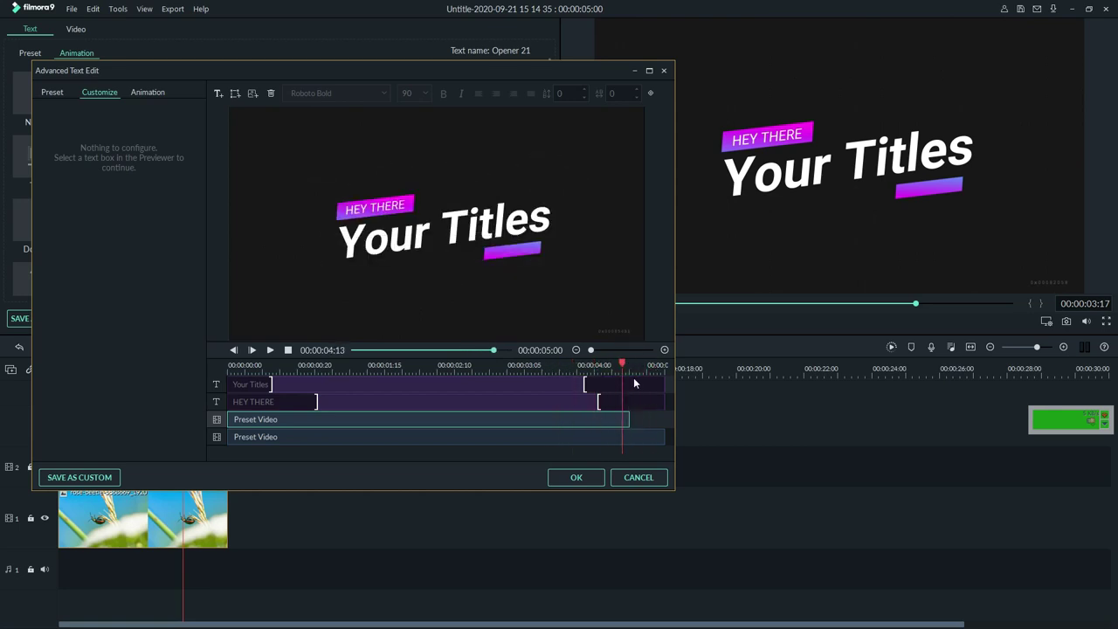
key(space)
drag(629, 421, 663, 421)
- Trim both Preset Video layers to run from about 00:00:00:12 to about 00:00:04:17, and scrub through the result
click(231, 371)
drag(228, 420, 272, 436)
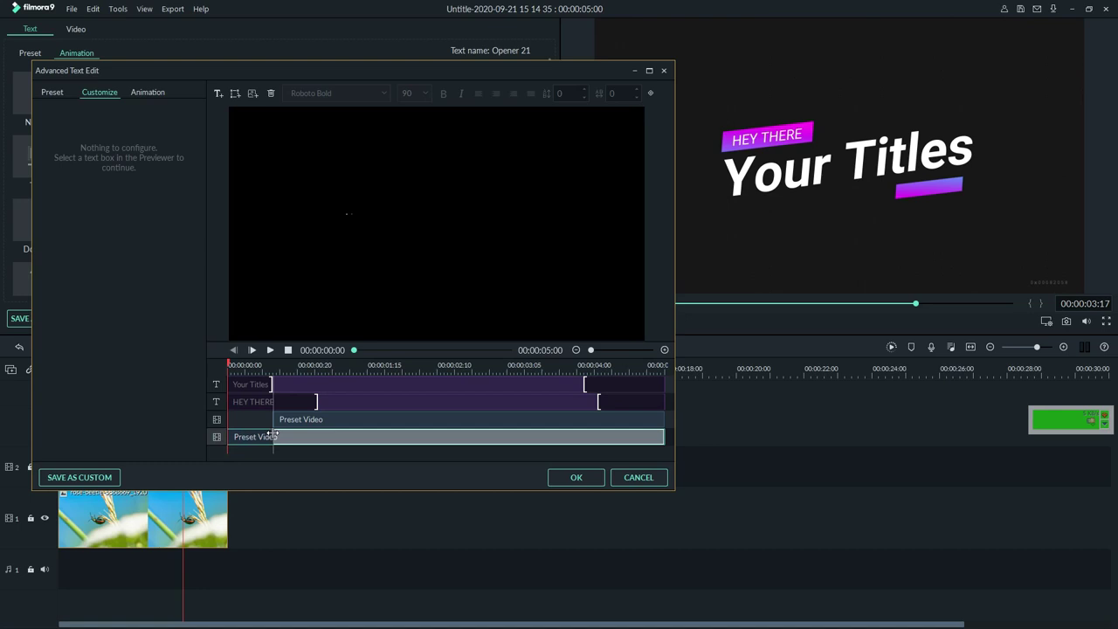
drag(231, 365, 636, 375)
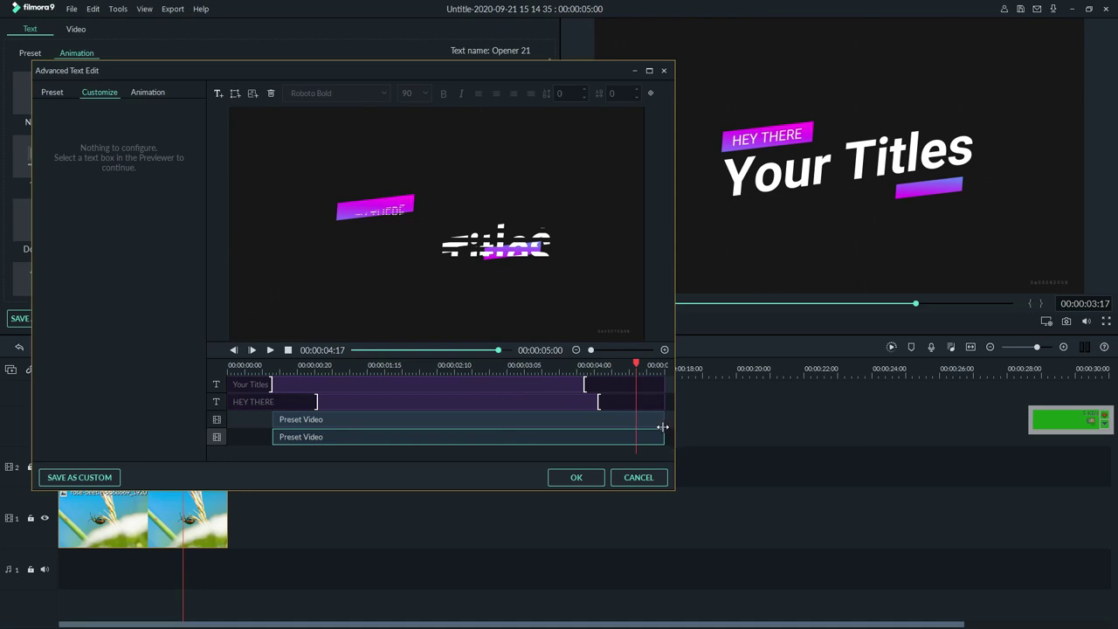
drag(664, 421, 636, 420)
drag(636, 365, 424, 390)
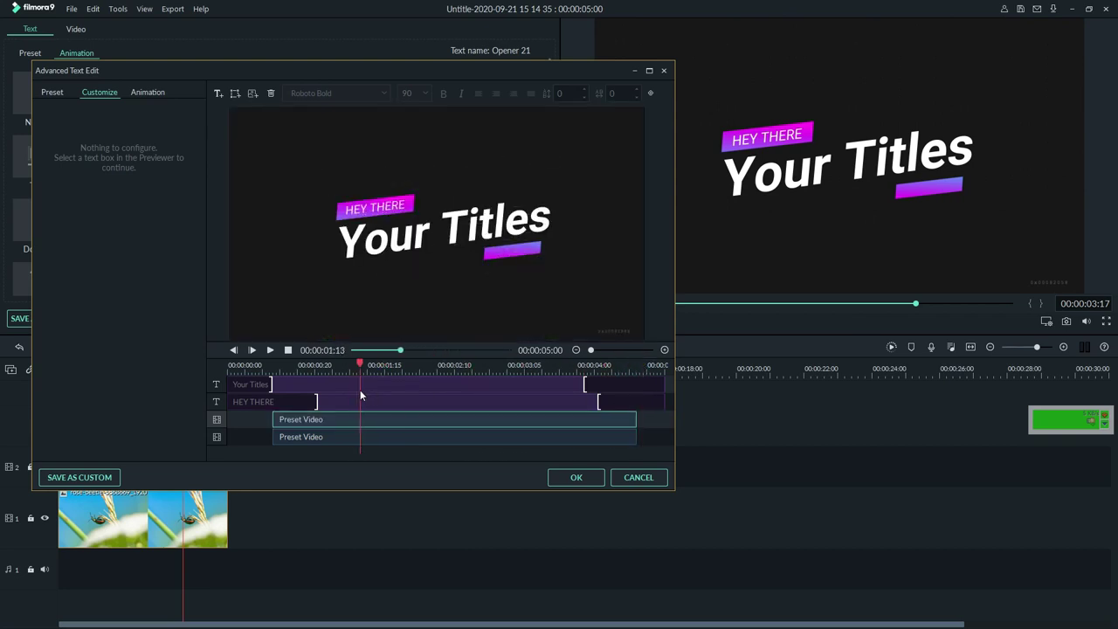
drag(356, 395, 394, 396)
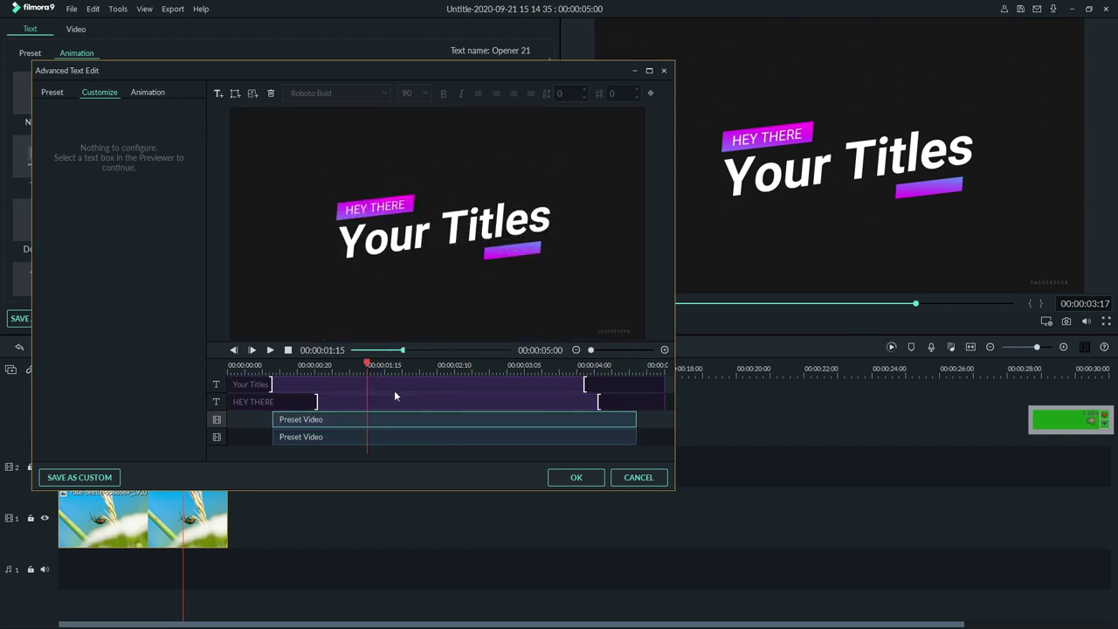
- Delete both Preset Video layers from Opener 21, leaving only the two texts over the image, and apply the edits
click(515, 421)
key(Delete)
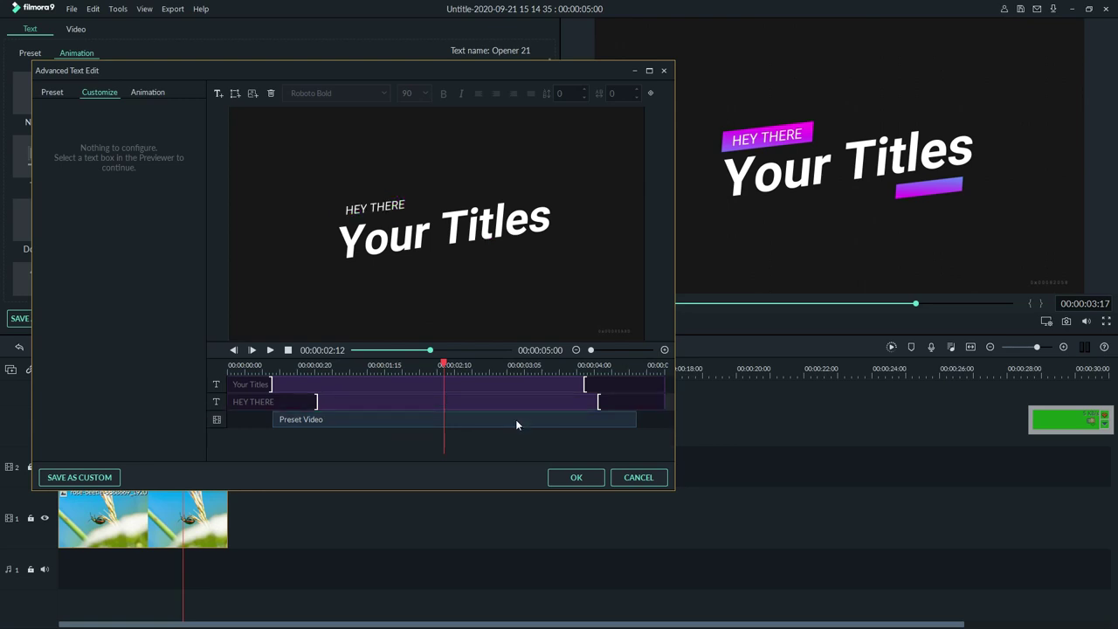
click(515, 421)
key(Delete)
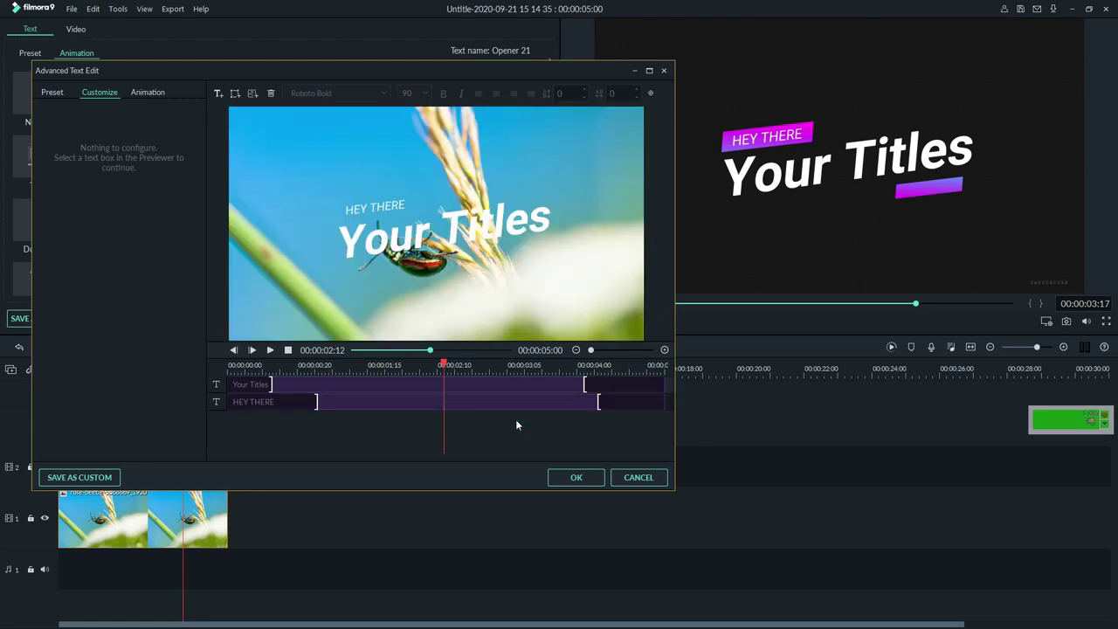
drag(446, 360, 613, 411)
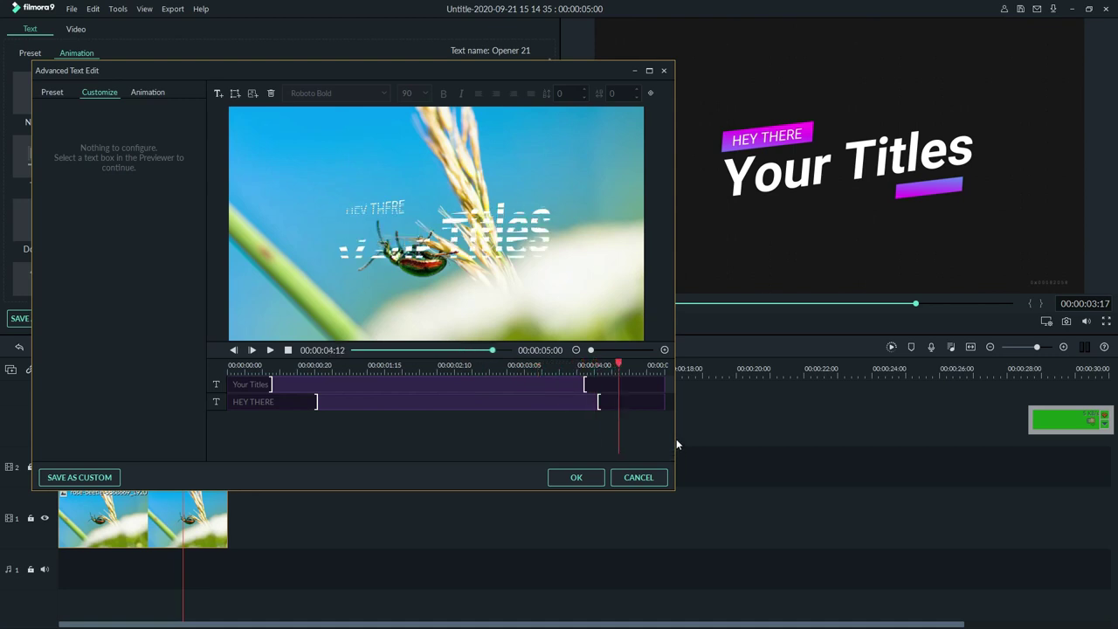
click(583, 476)
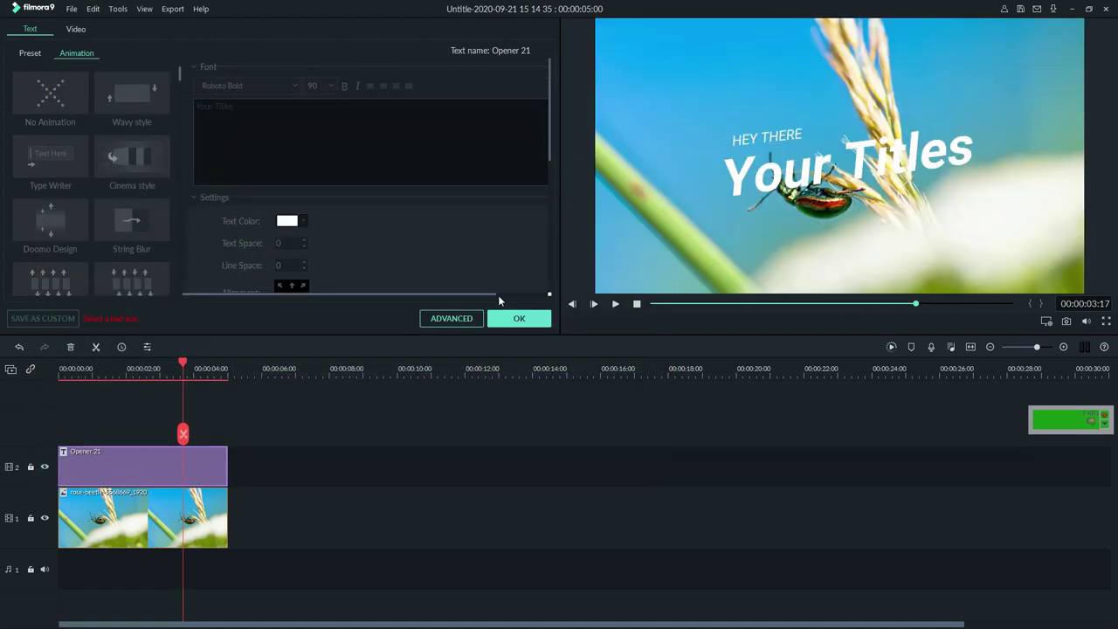
click(519, 318)
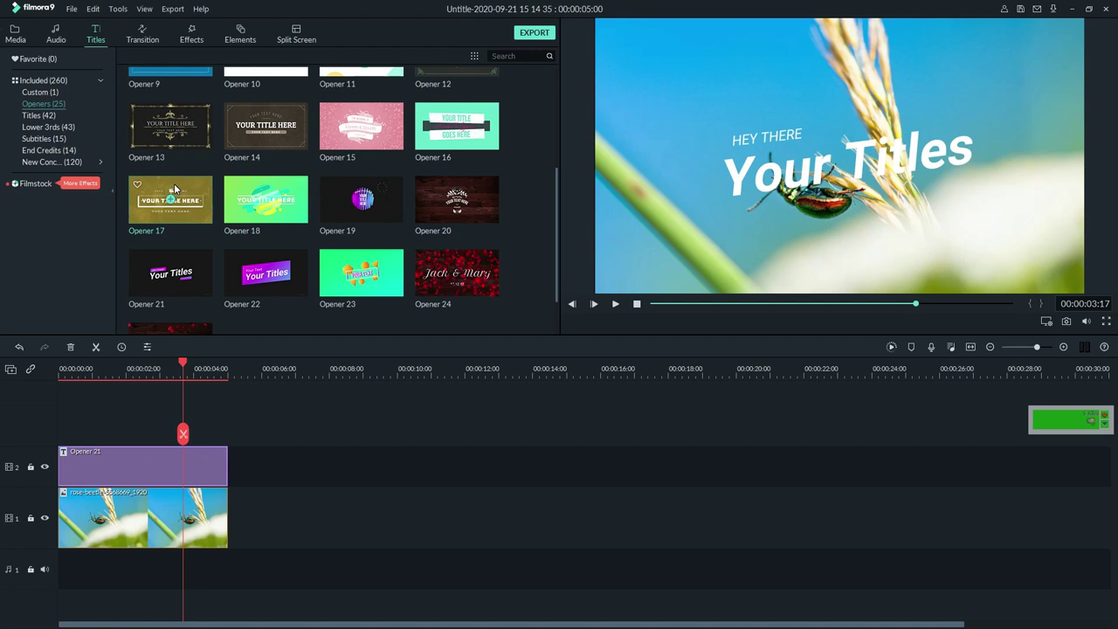
- Preview Lower Third 24 from the lower thirds and place it on a new track above Opener 21 at the timeline start
click(51, 127)
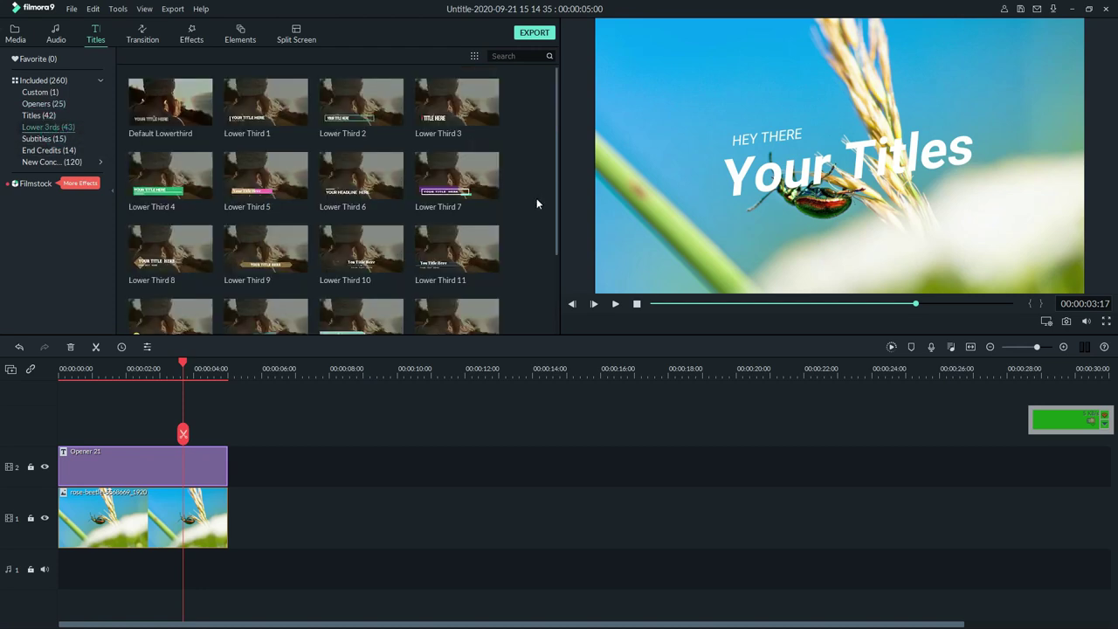
scroll(463, 153, down, 5)
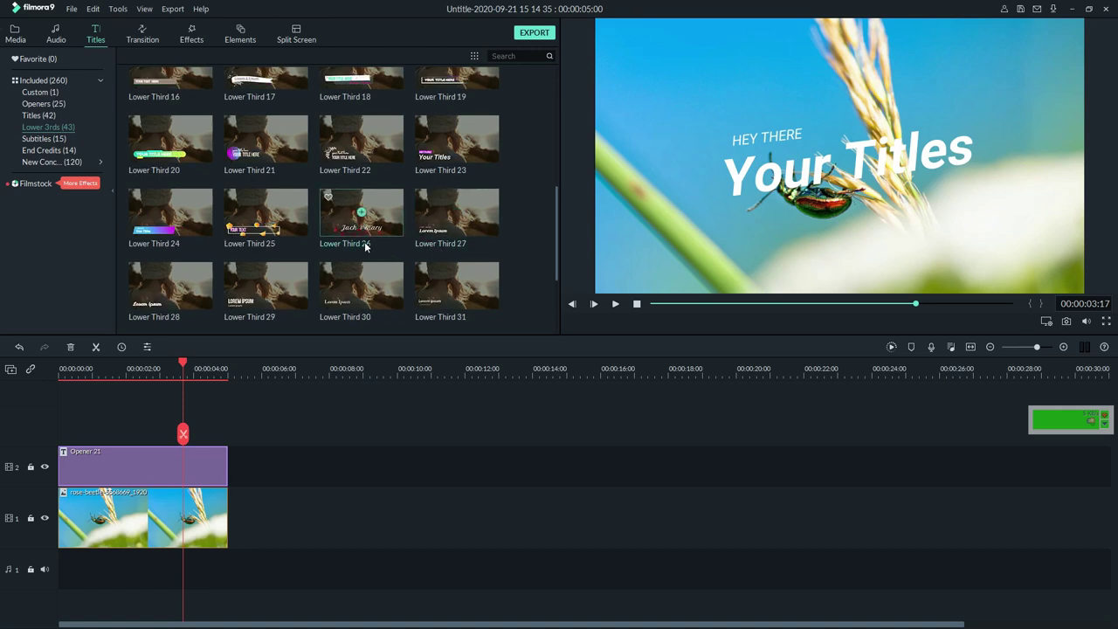
click(202, 208)
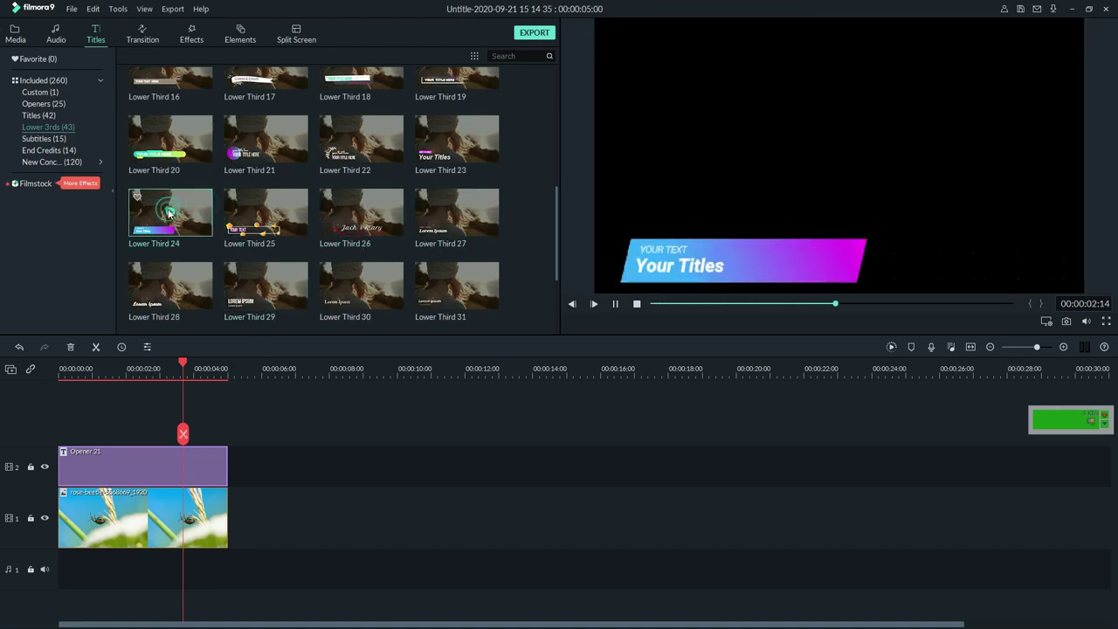
drag(171, 212, 195, 399)
drag(243, 434, 119, 436)
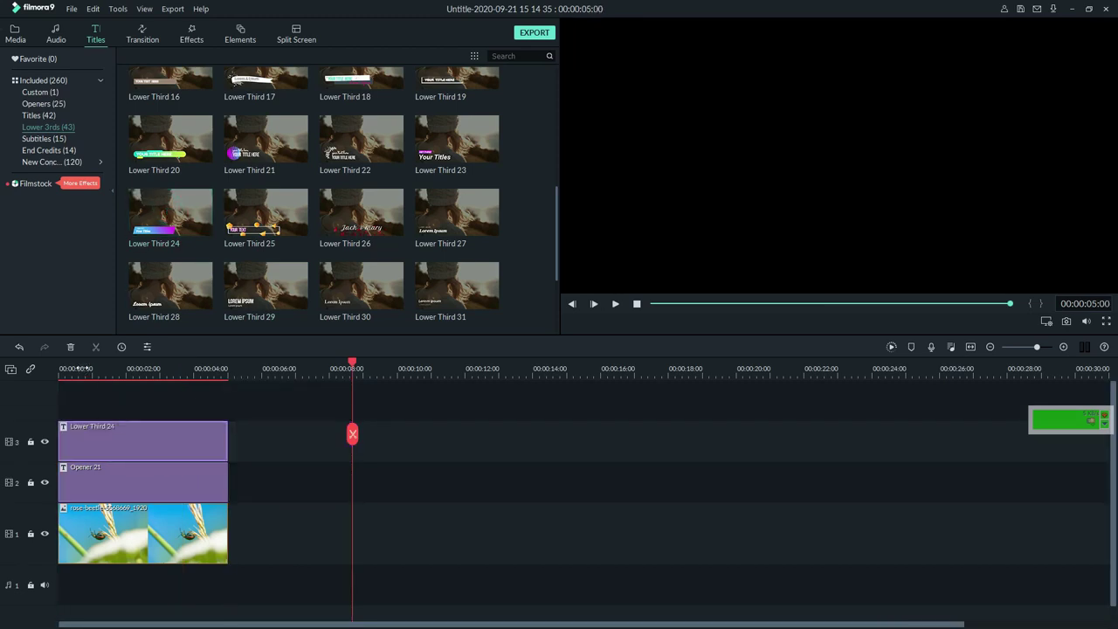
- Hide the Opener 21 track and open Lower Third 24 at the timeline start for advanced text editing
click(82, 365)
double_click(110, 429)
click(451, 319)
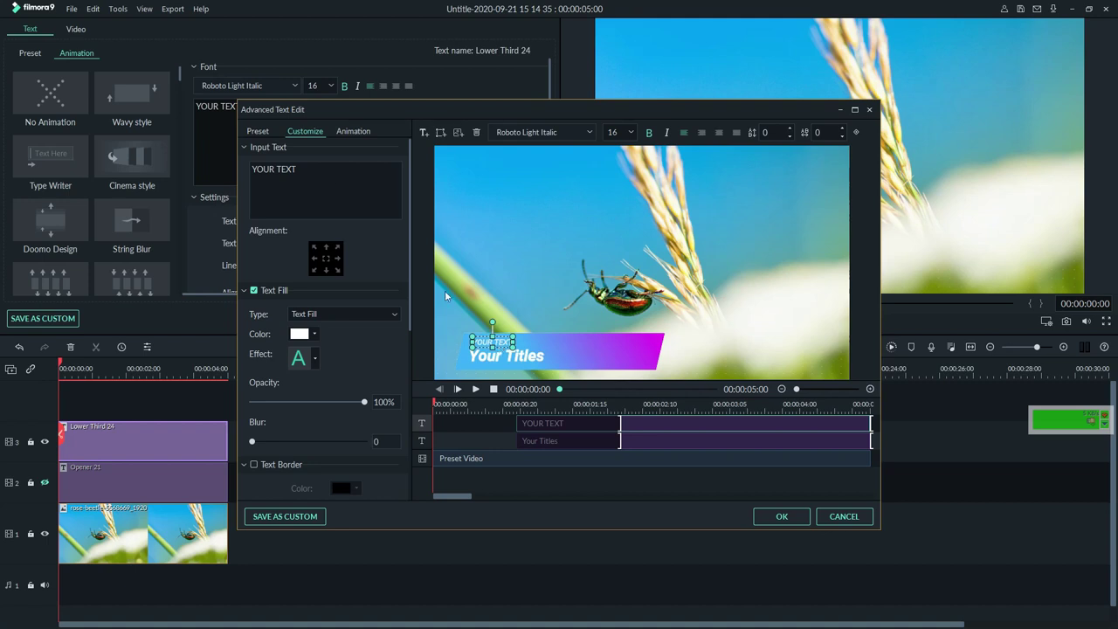
- Review the animation presets and customization settings of Lower Third 24's text, and close the title editing without changes
click(354, 132)
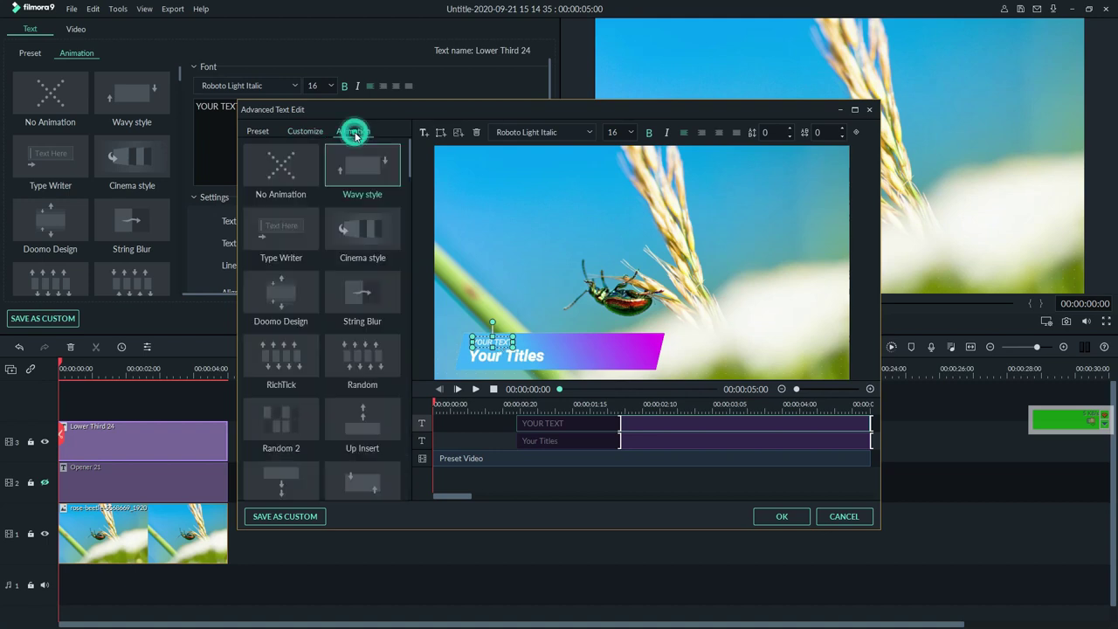
click(305, 132)
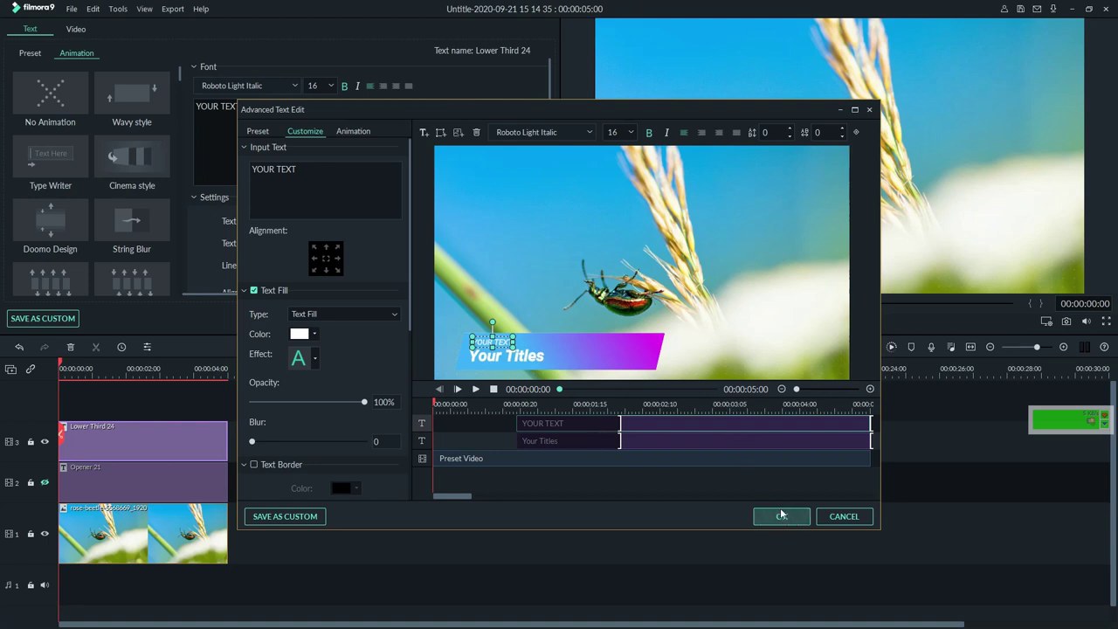
click(843, 516)
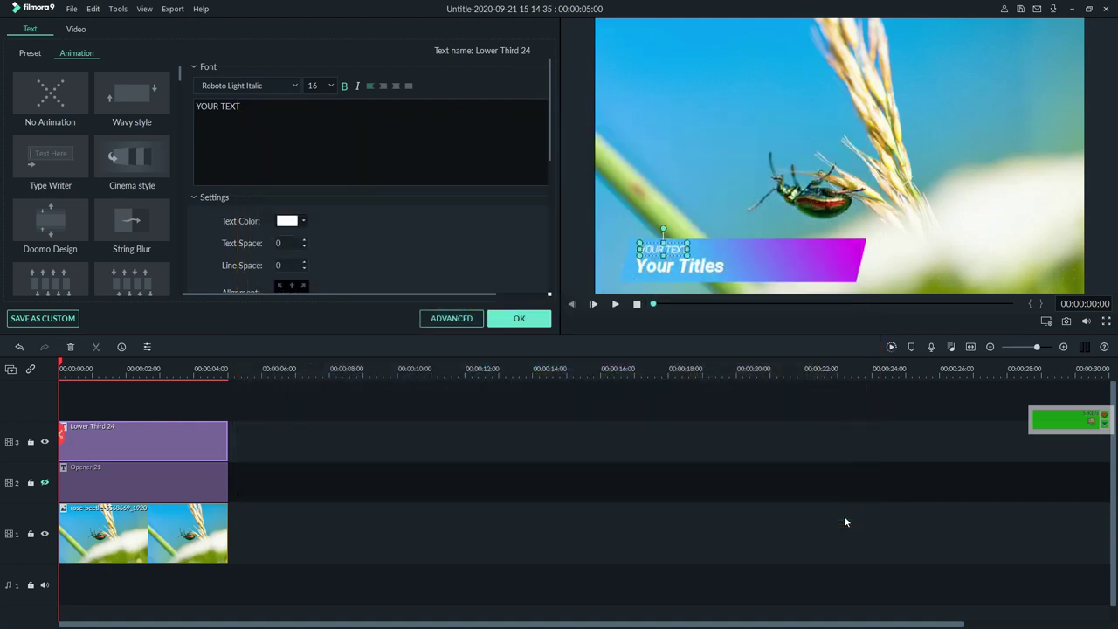
click(545, 464)
click(513, 318)
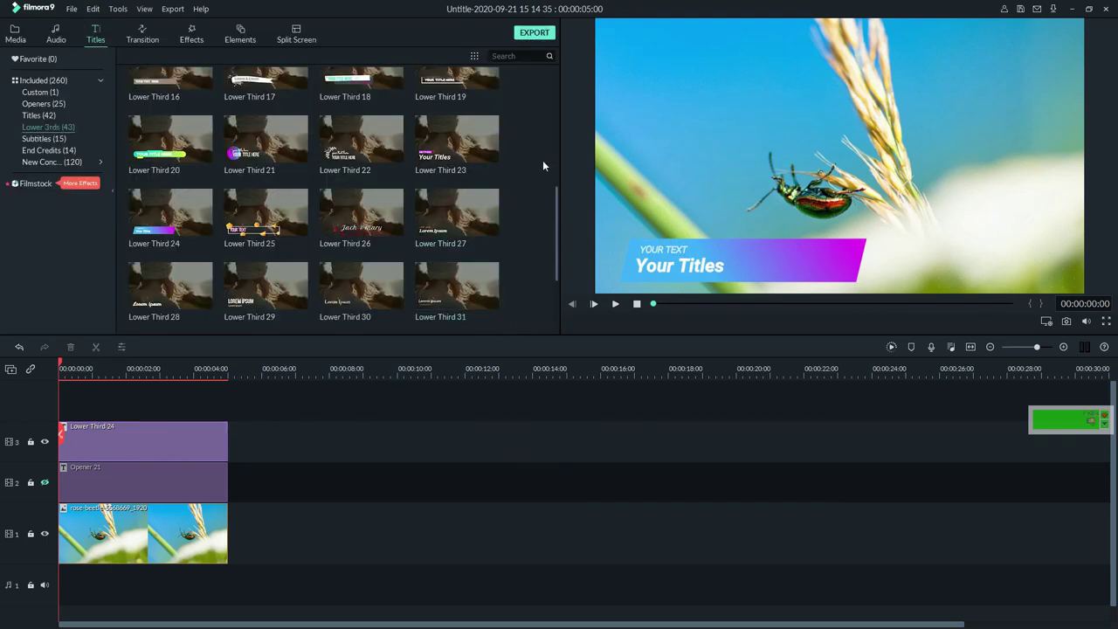
- Browse the remaining lower third templates through Lower Third 42
drag(555, 225, 553, 299)
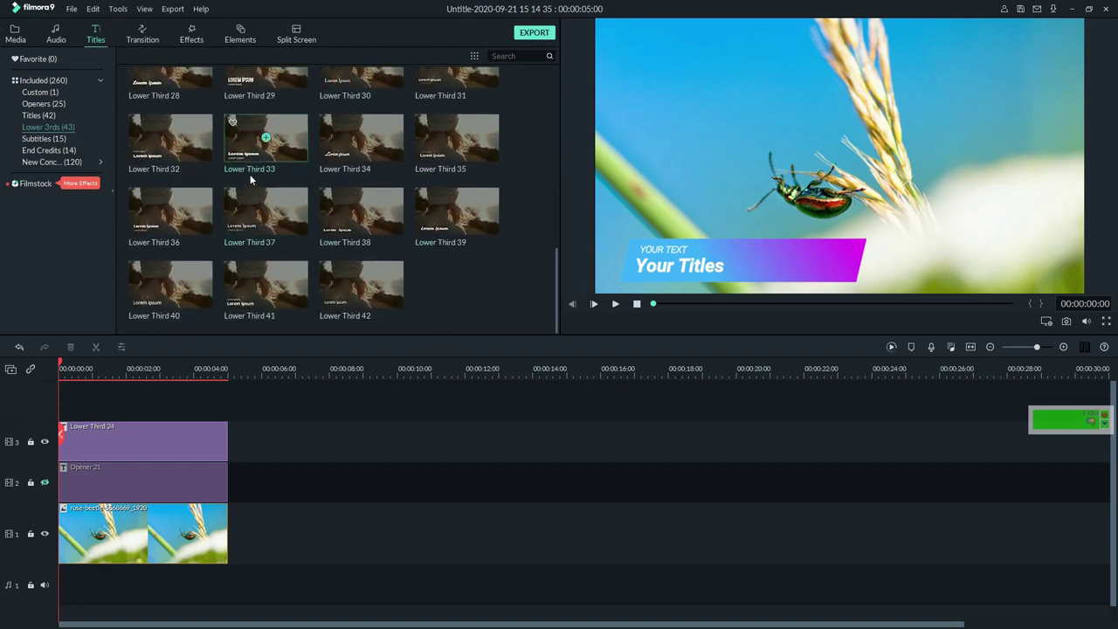